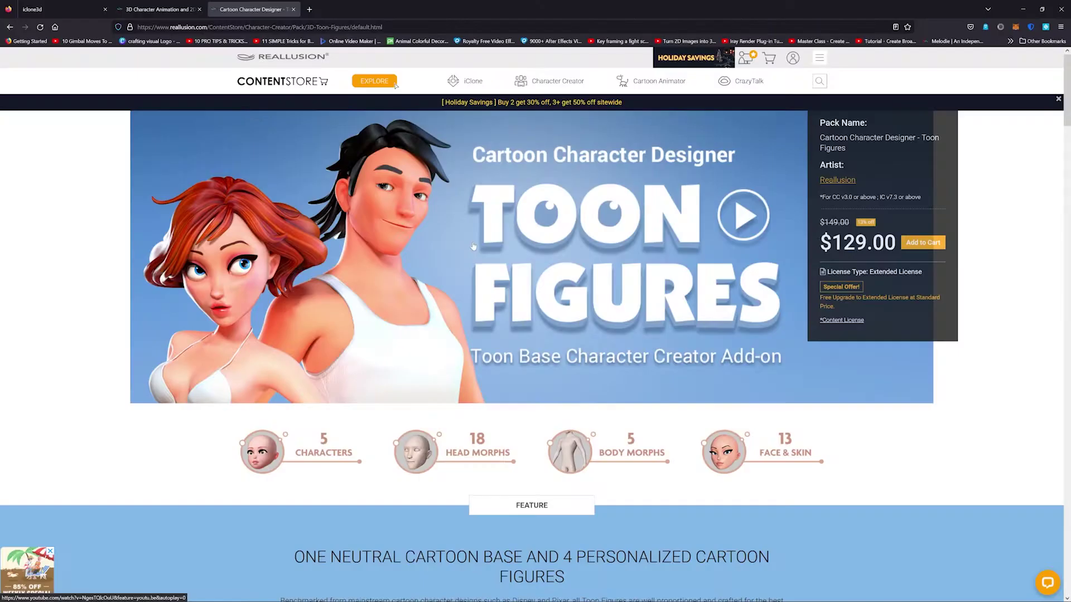
Look through the Toon Figures product page down to the overview of its cartoon figures
{"action": "scroll", "coordinate": [474, 246], "scroll_direction": "down", "scroll_amount": 3}
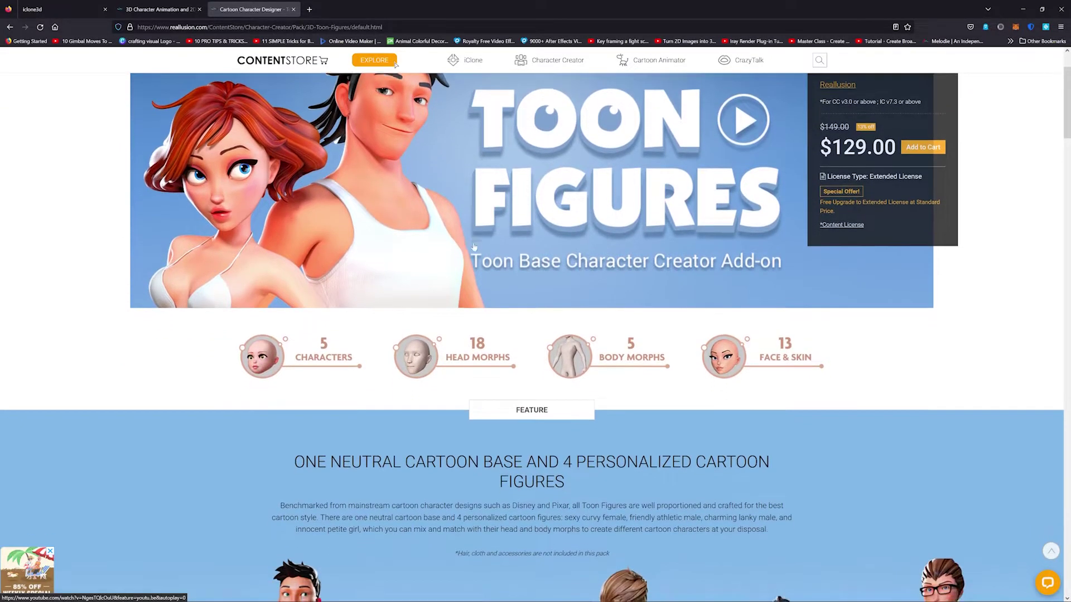
{"action": "scroll", "coordinate": [474, 246], "scroll_direction": "down", "scroll_amount": 4}
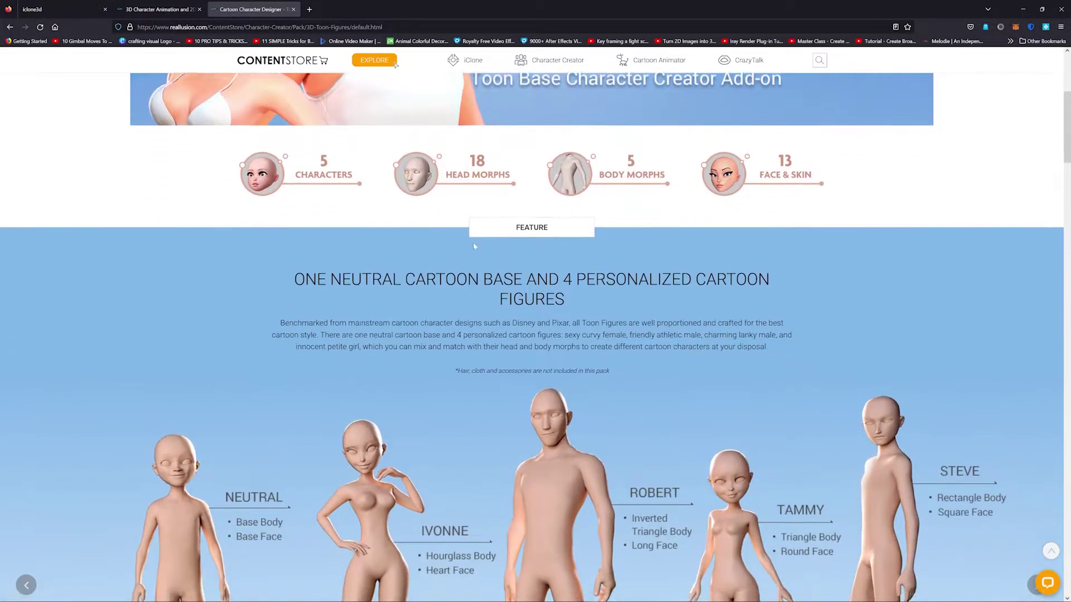
{"action": "scroll", "coordinate": [473, 242], "scroll_direction": "down", "scroll_amount": 4}
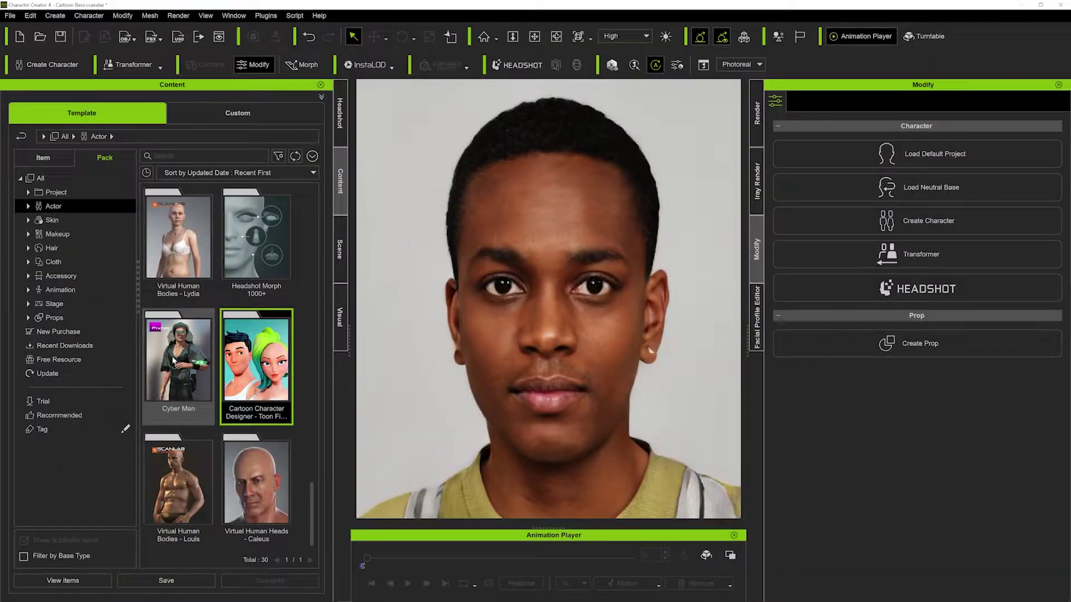
Open the Cartoon Character Designer - Toon Figures pack and load the Cartoon Base avatar into the scene
{"action": "double_click", "coordinate": [283, 352]}
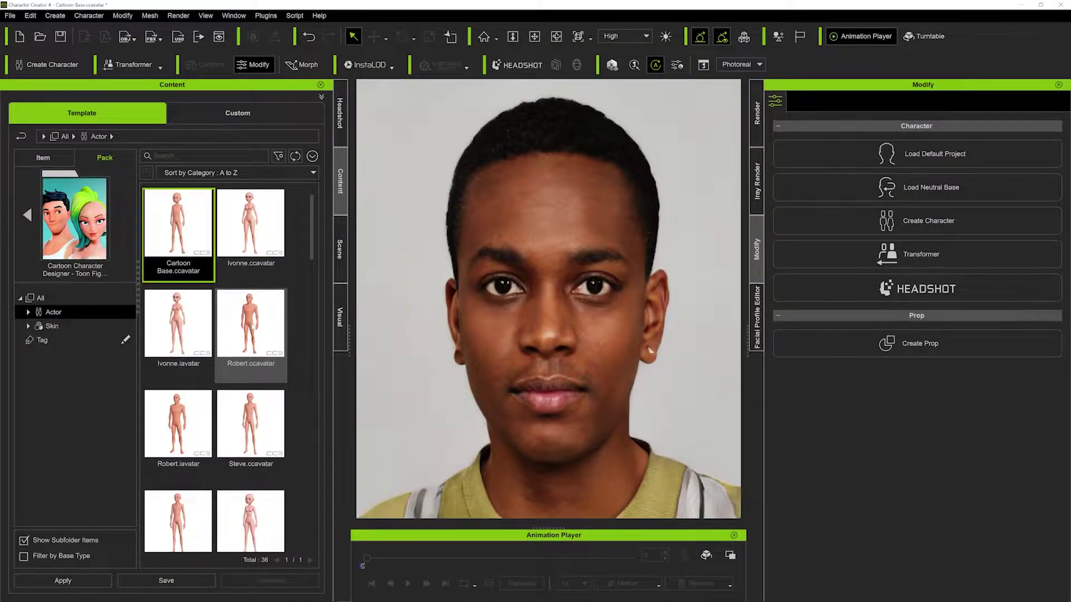
{"action": "scroll", "coordinate": [230, 380], "scroll_direction": "down", "scroll_amount": 2}
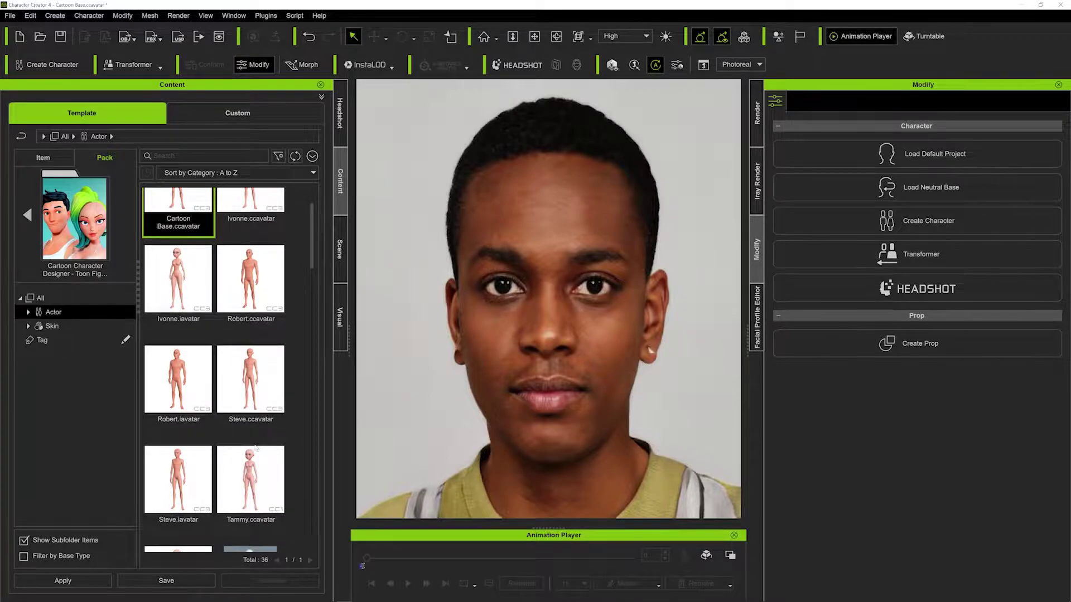
{"action": "scroll", "coordinate": [260, 451], "scroll_direction": "up", "scroll_amount": 2}
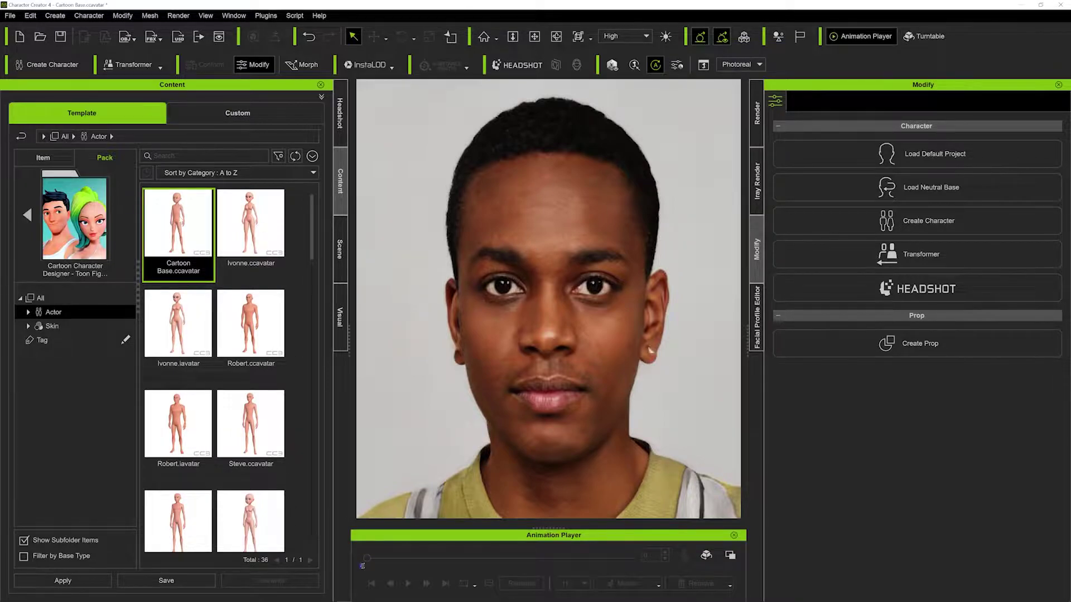
{"action": "left_click", "coordinate": [535, 331]}
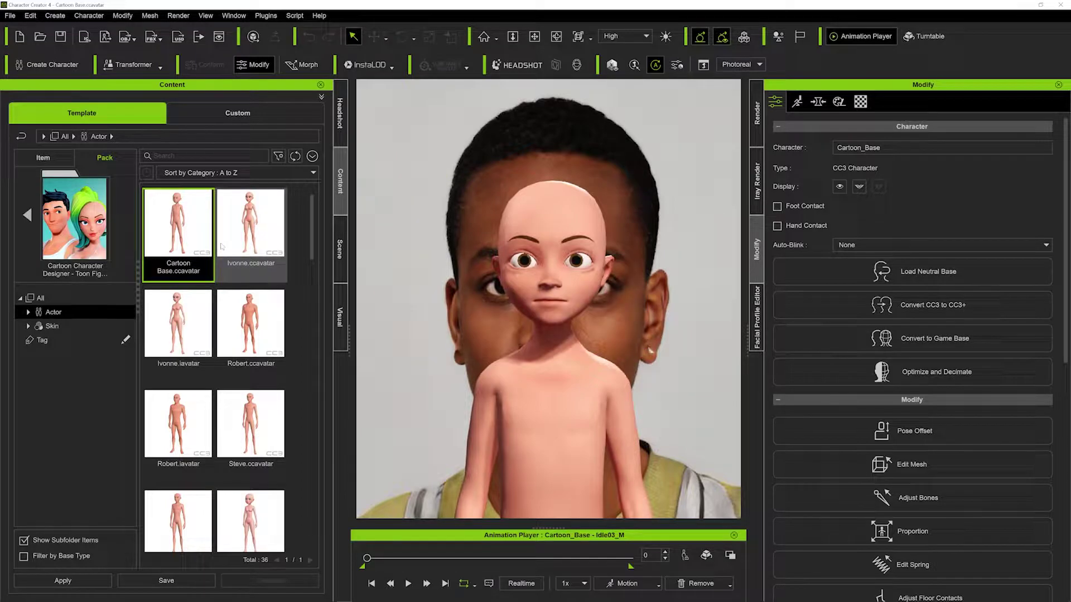
Launch the Base Color texture of the character's Std_Skin_Head material in Photoshop for editing
{"action": "scroll", "coordinate": [570, 224], "scroll_direction": "up", "scroll_amount": 5}
{"action": "middle_click_drag", "start_coordinate": [602, 165], "coordinate": [516, 227]}
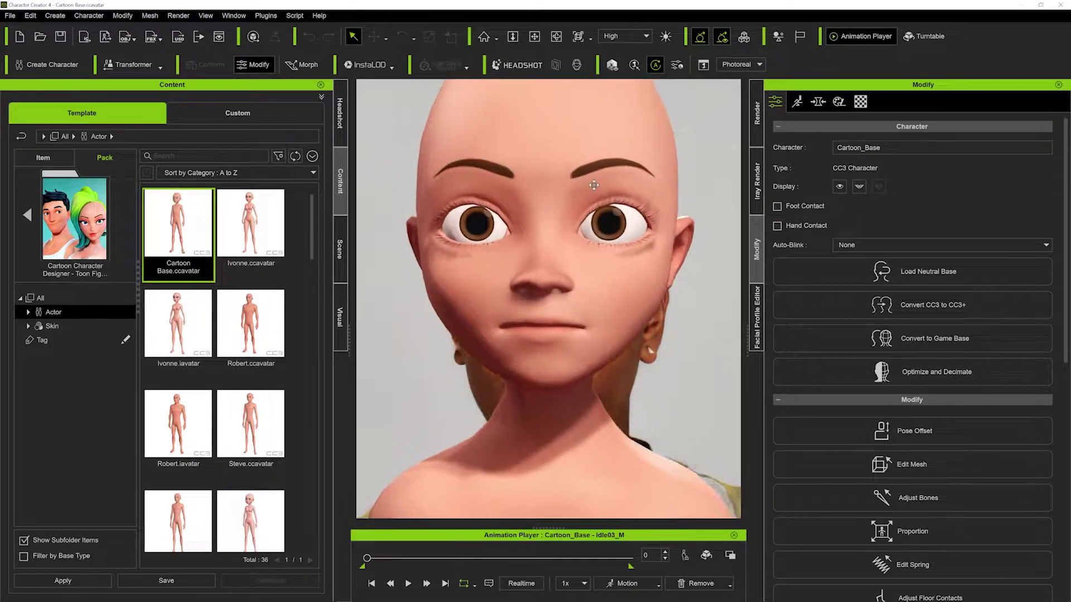
{"action": "left_click", "coordinate": [592, 237]}
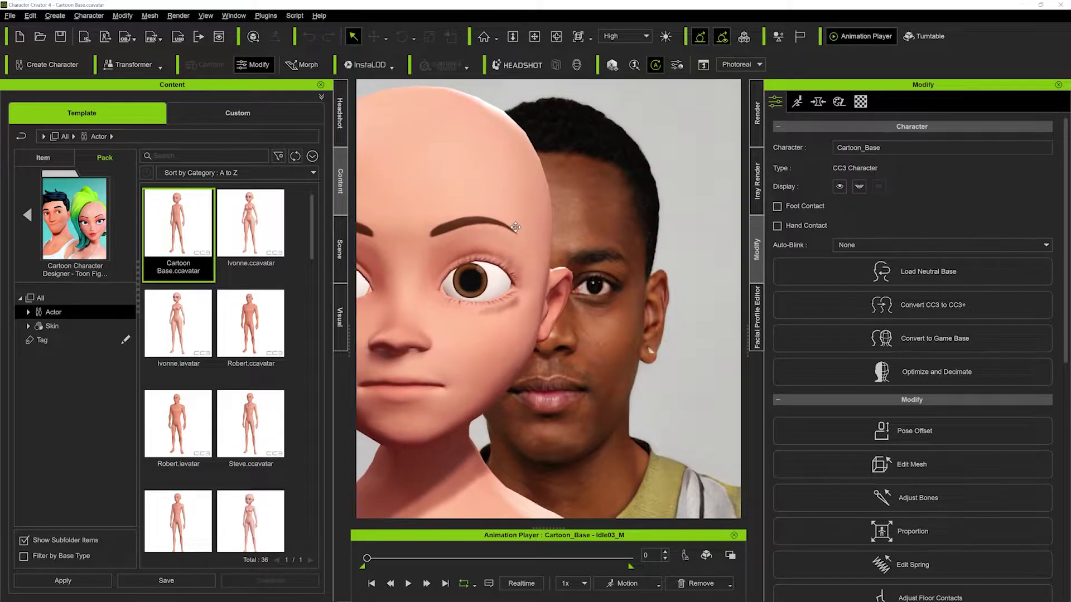
{"action": "middle_click_drag", "start_coordinate": [477, 251], "coordinate": [594, 264]}
{"action": "left_click", "coordinate": [598, 246]}
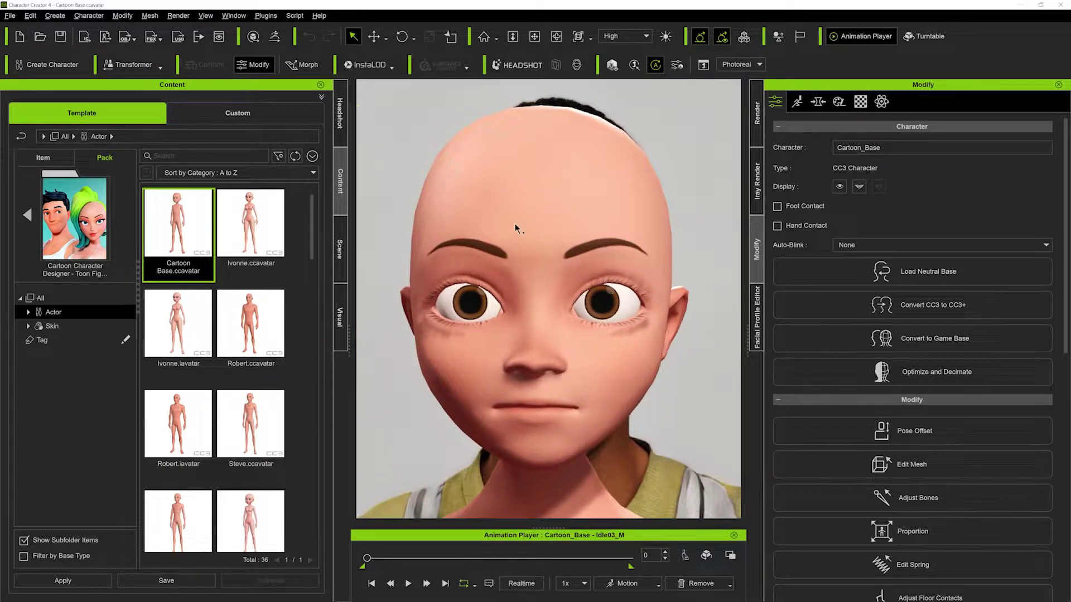
{"action": "left_click", "coordinate": [860, 102]}
{"action": "left_click", "coordinate": [863, 219]}
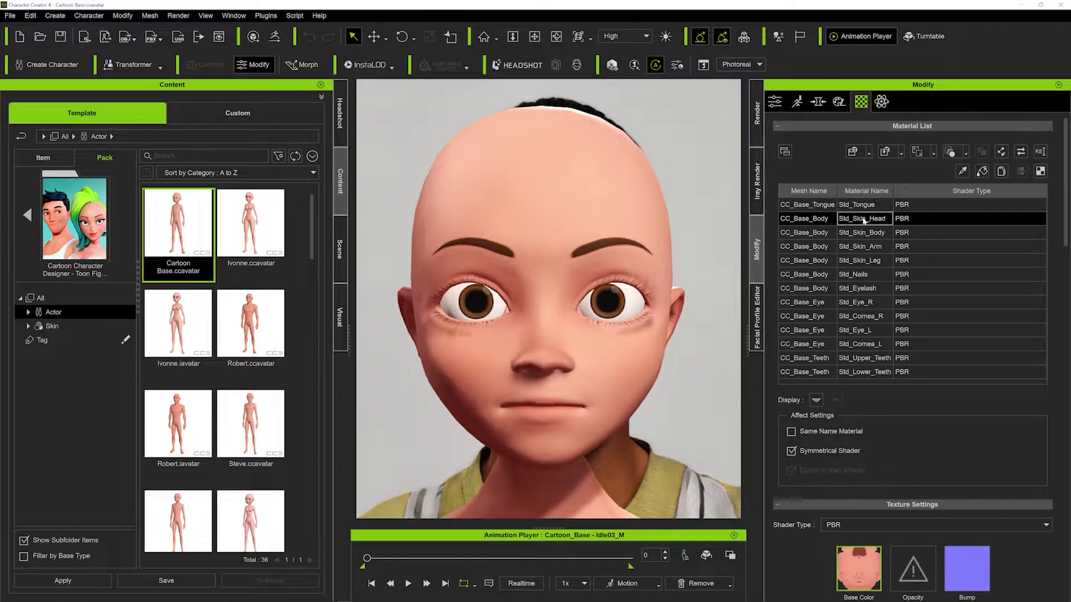
{"action": "scroll", "coordinate": [816, 352], "scroll_direction": "down", "scroll_amount": 6}
{"action": "right_click", "coordinate": [855, 363]}
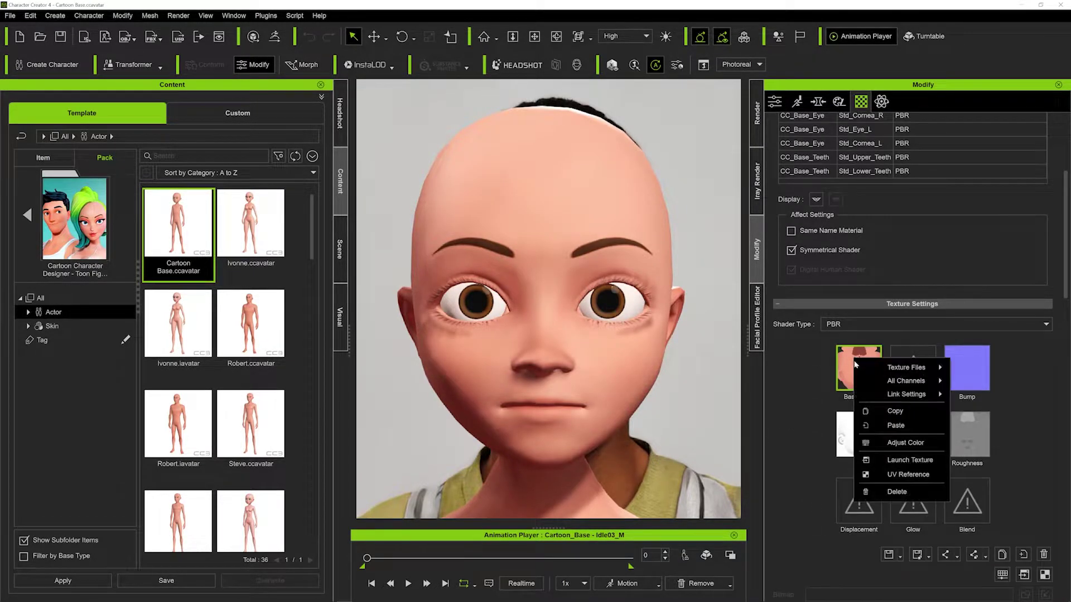
{"action": "left_click", "coordinate": [896, 460]}
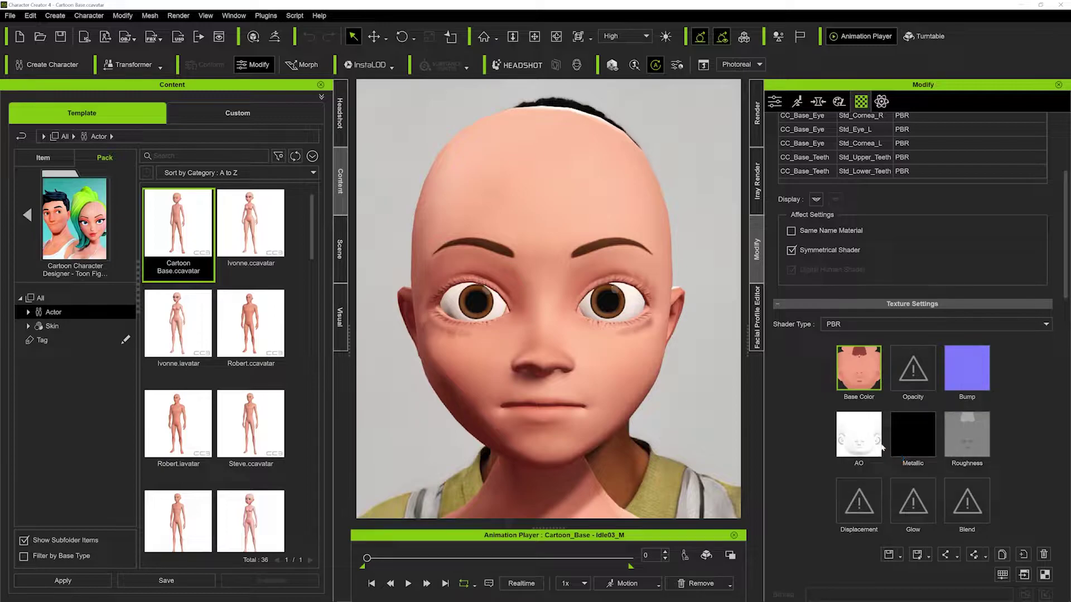
Paint over both eyebrows on the head texture with the skin colour, save the texture and return to Character Creator
{"action": "scroll", "coordinate": [519, 360], "scroll_direction": "up", "scroll_amount": 4, "text": "alt"}
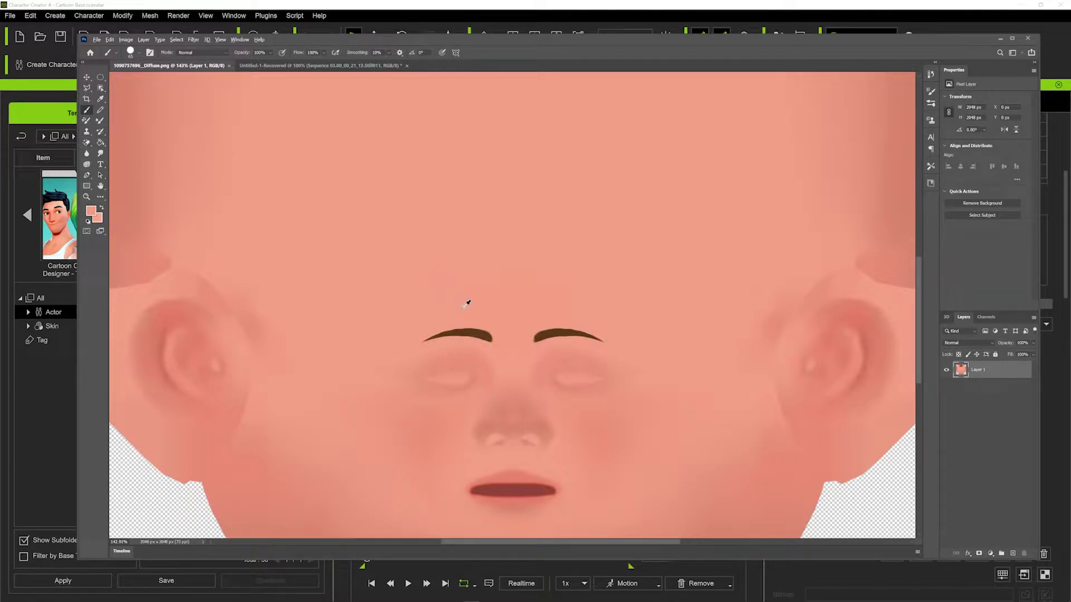
{"action": "mouse_move", "coordinate": [474, 334]}
{"action": "left_mouse_down"}
{"action": "mouse_move", "coordinate": [490, 336]}
{"action": "mouse_move", "coordinate": [437, 337]}
{"action": "left_mouse_up"}
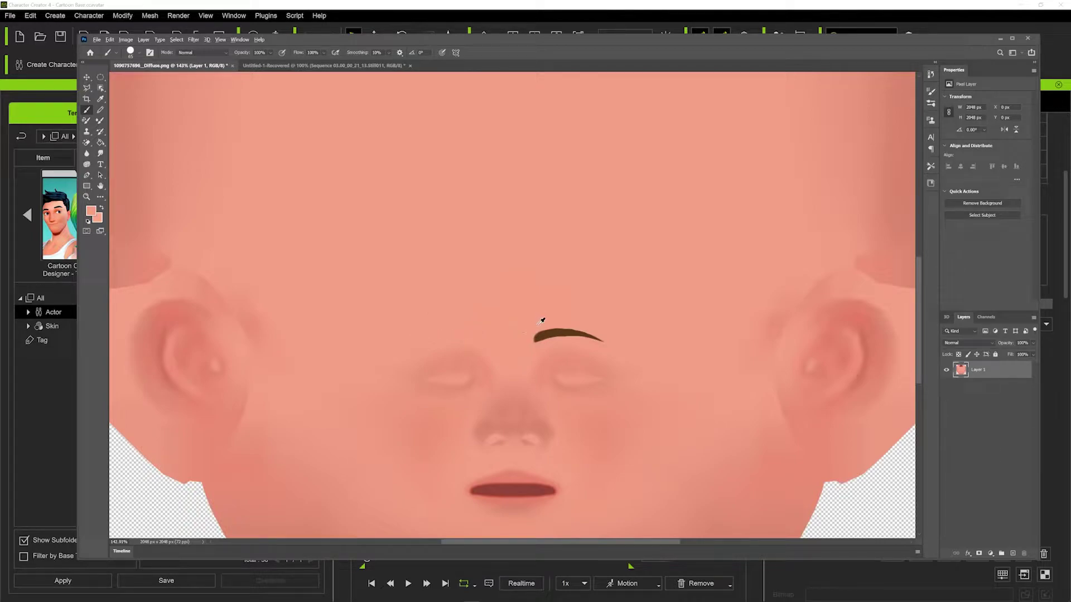
{"action": "left_click_drag", "start_coordinate": [540, 335], "coordinate": [578, 333]}
{"action": "left_click", "coordinate": [98, 40]}
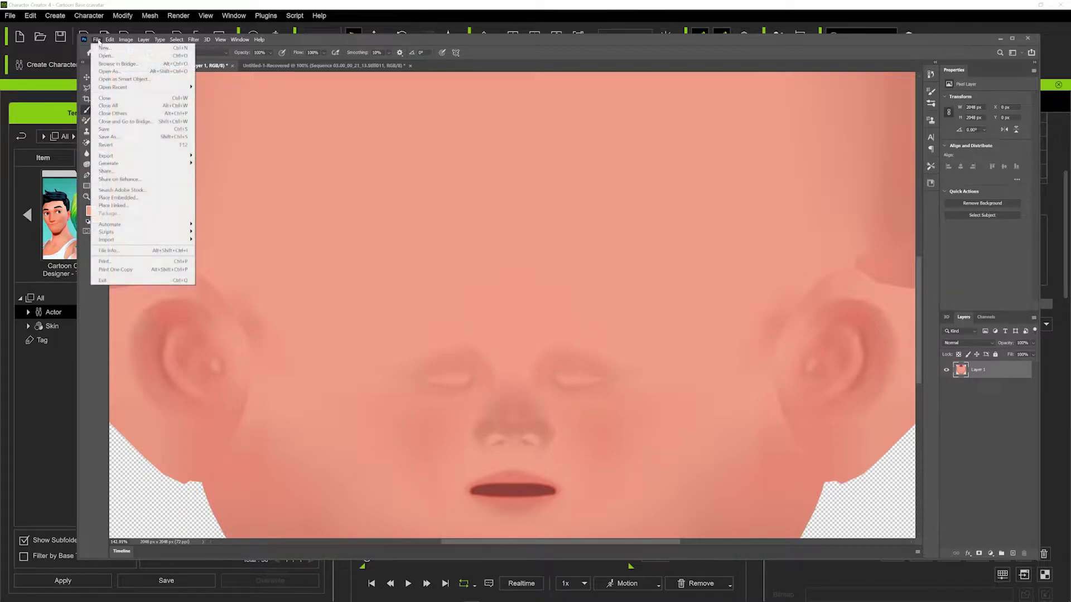
{"action": "left_click", "coordinate": [116, 130]}
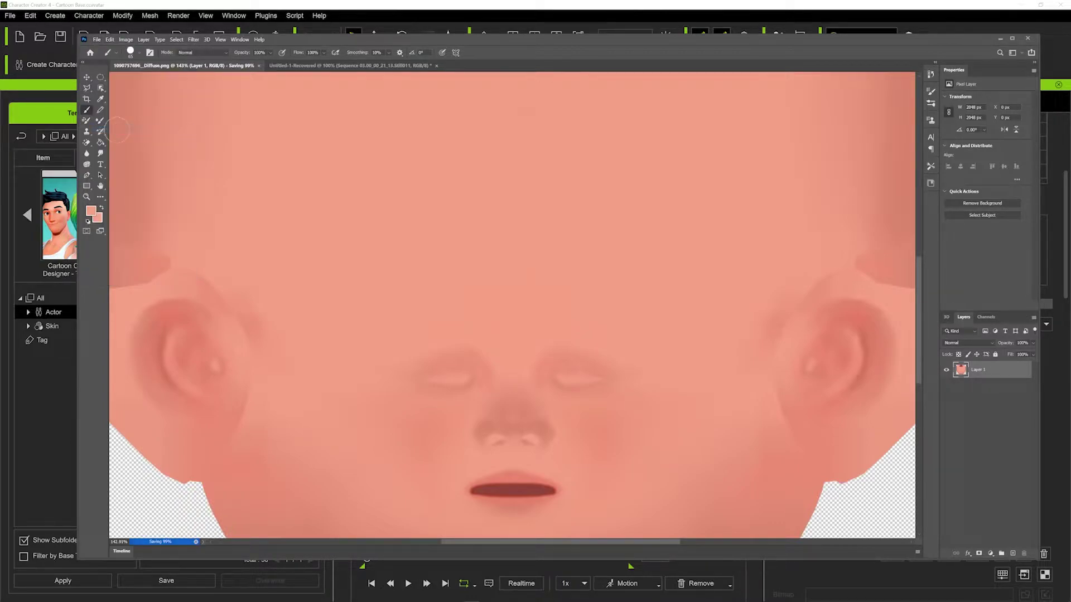
{"action": "left_click", "coordinate": [1001, 38]}
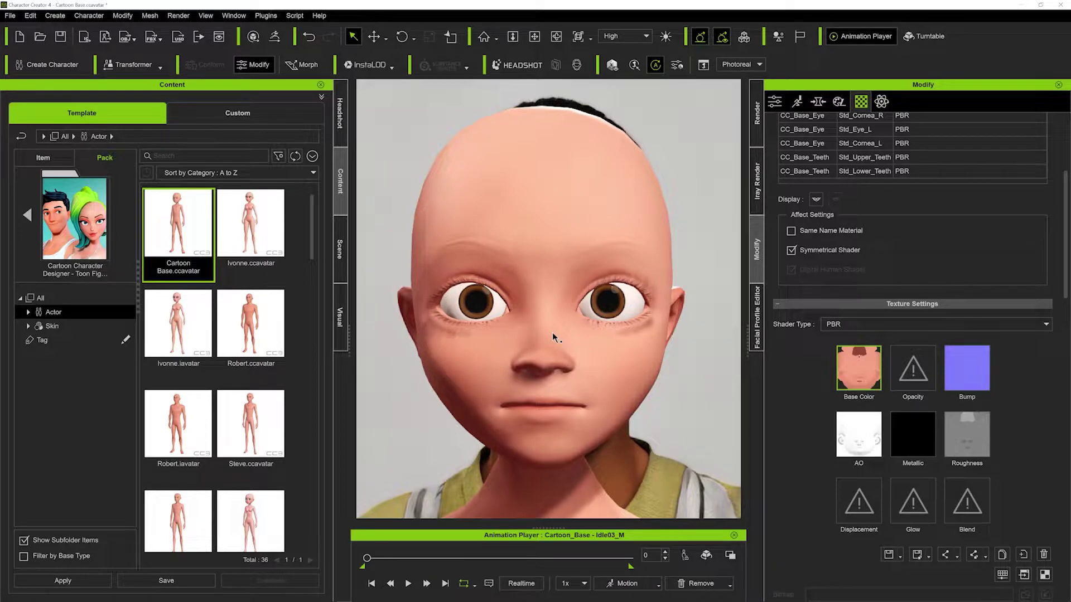
Delete the Bump texture from the head skin material
{"action": "right_click", "coordinate": [970, 368]}
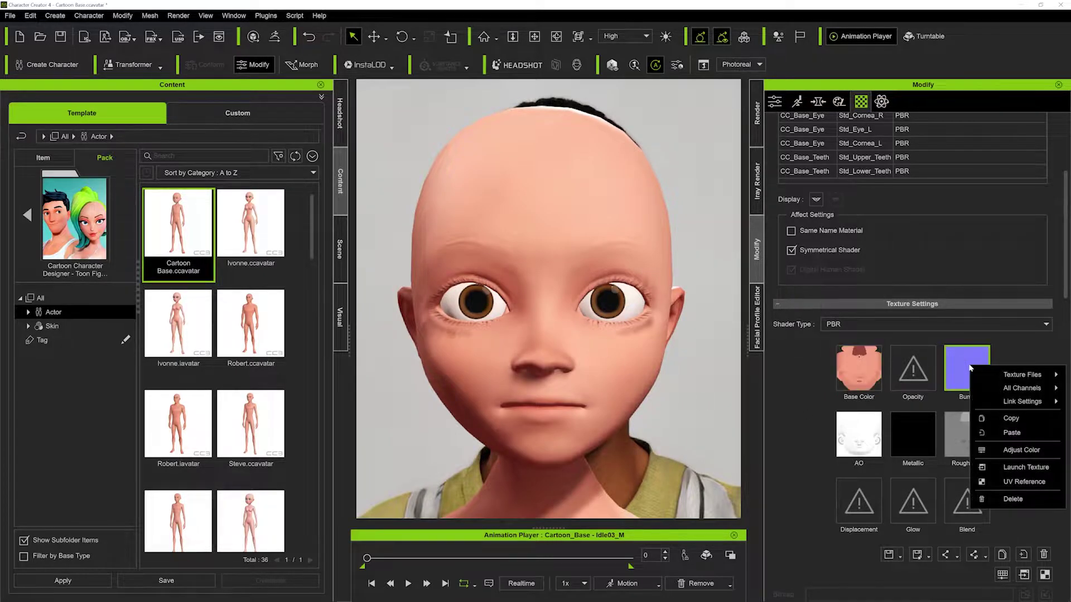
{"action": "left_click", "coordinate": [1003, 498]}
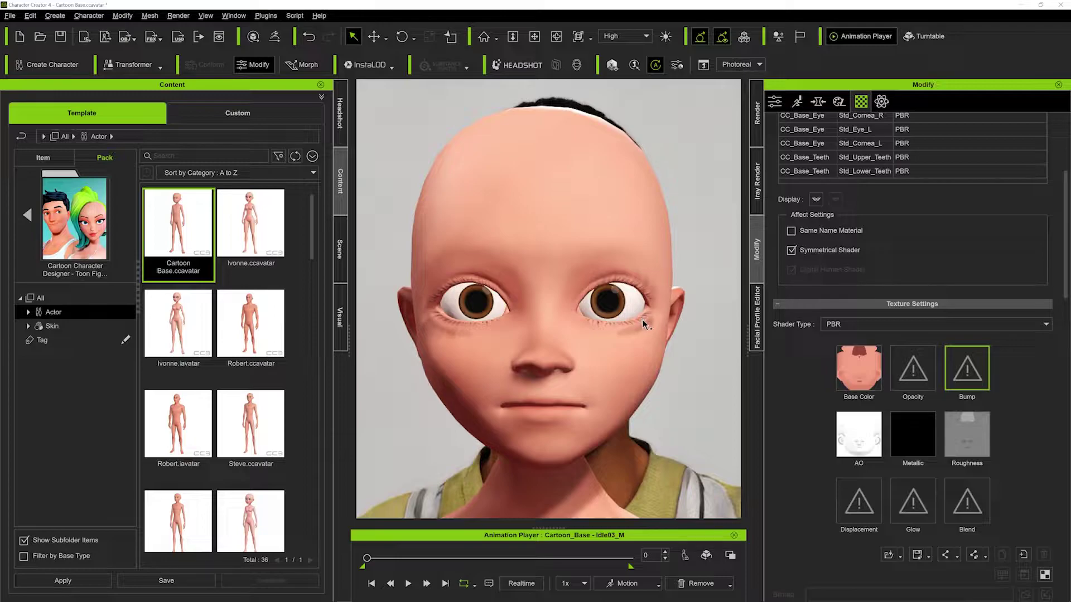
{"action": "middle_click_drag", "start_coordinate": [664, 317], "coordinate": [494, 316]}
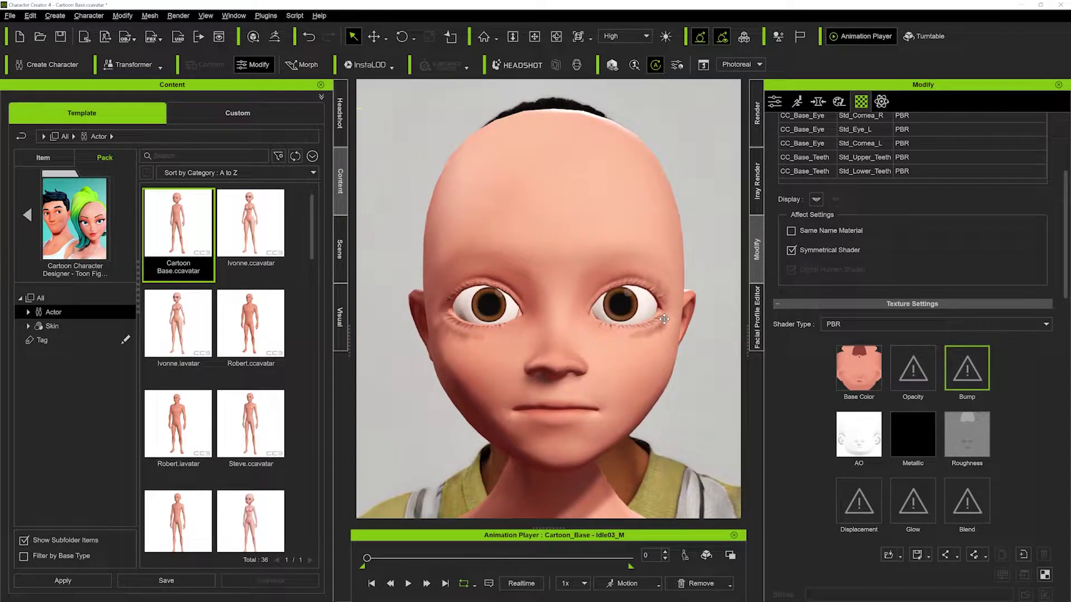
Search all content packs for "eyebrows" and open the Beard & Brows Builder pack
{"action": "left_click", "coordinate": [27, 215]}
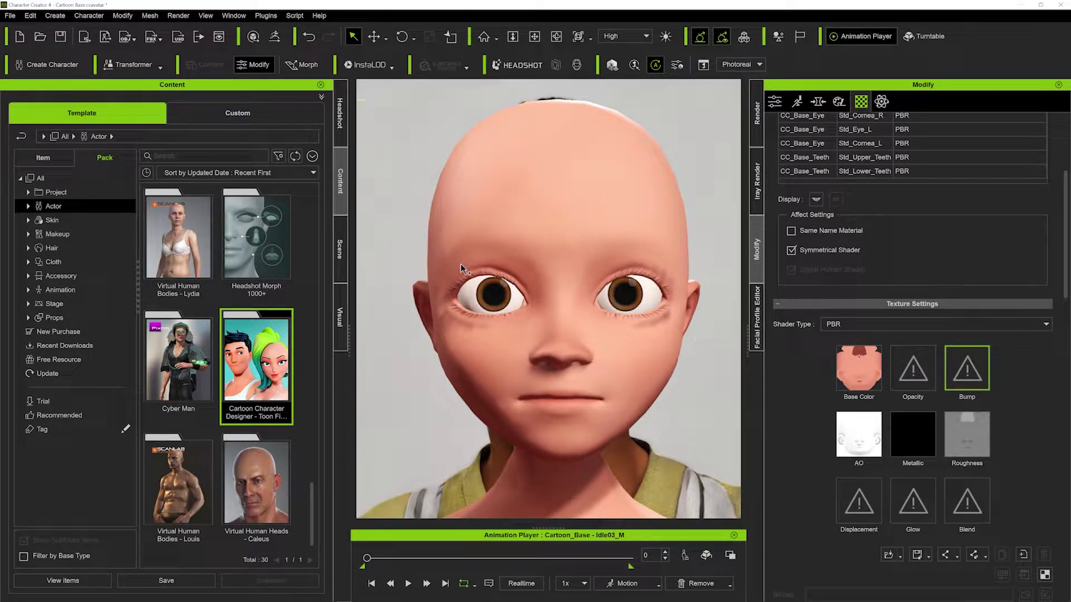
{"action": "left_click", "coordinate": [52, 178]}
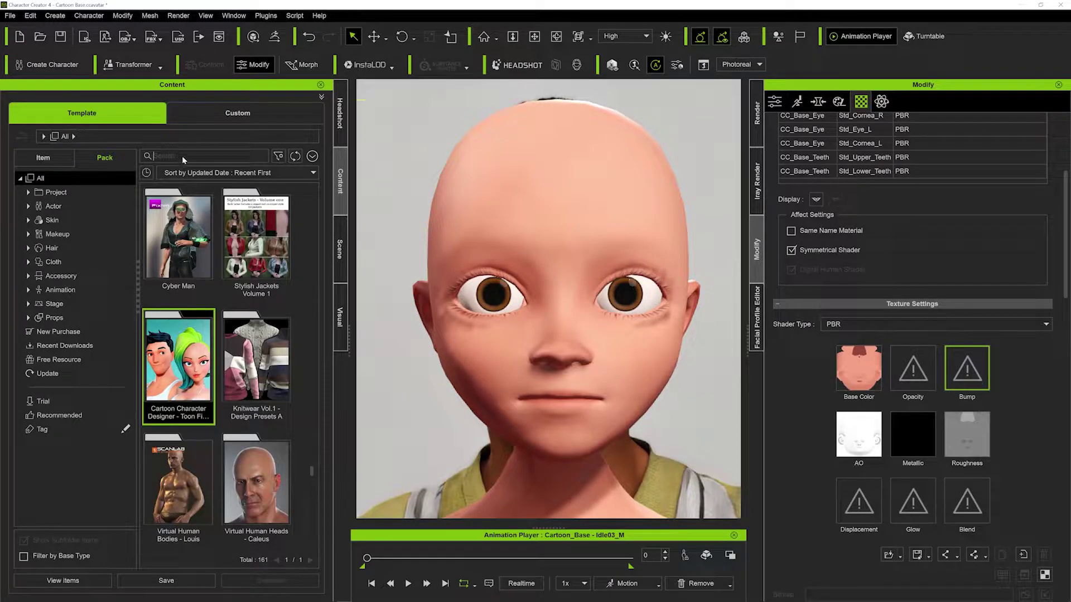
{"action": "left_click", "coordinate": [182, 154]}
{"action": "type", "text": "eyebrows"}
{"action": "key", "text": "Return"}
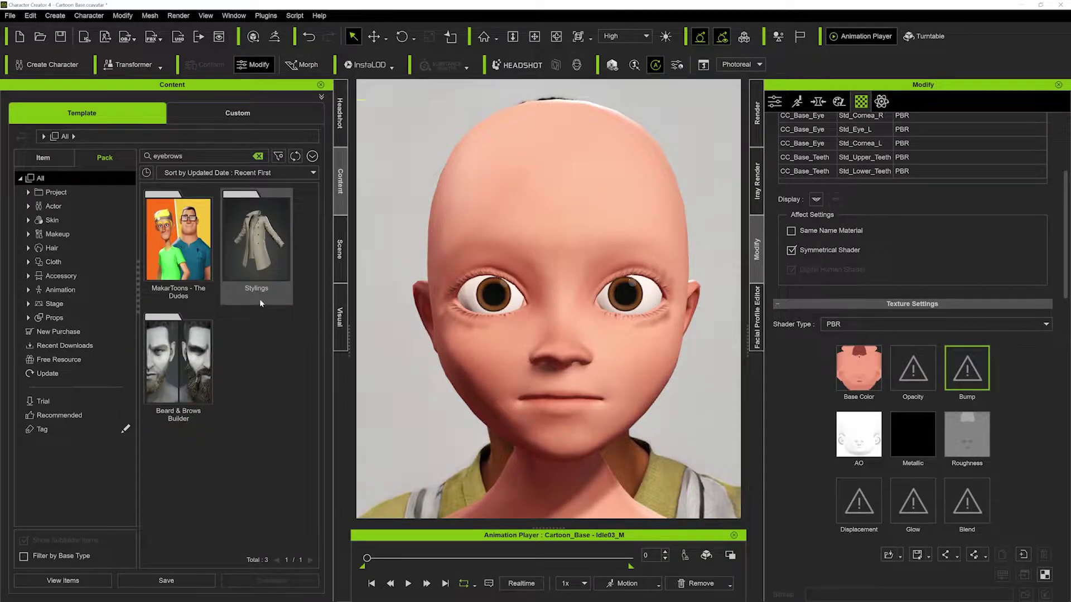
{"action": "double_click", "coordinate": [208, 318]}
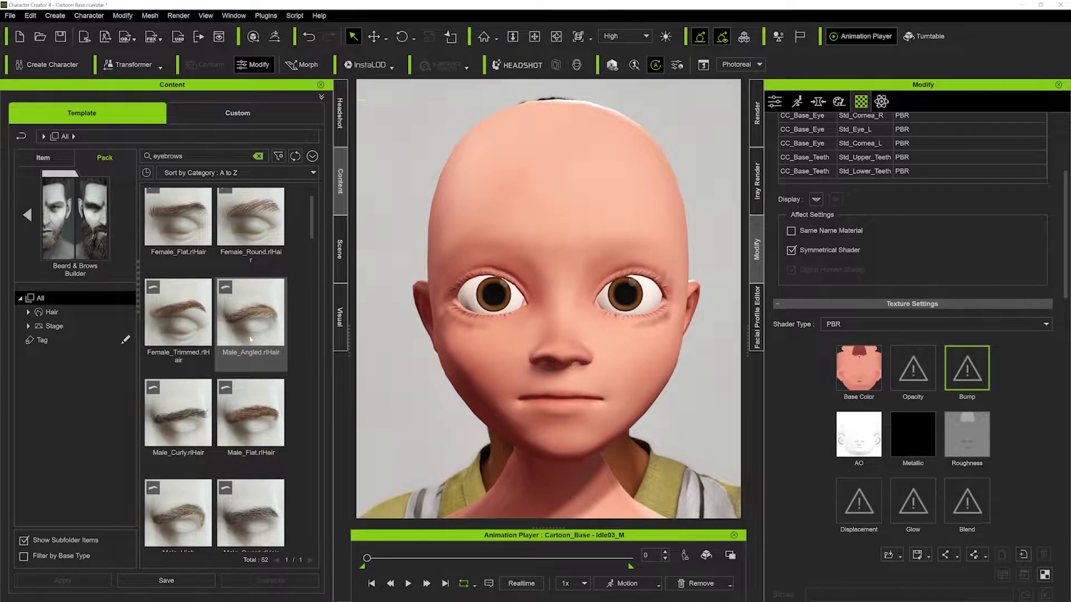
Try to apply the Female_Trimmed eyebrows to the cartoon character
{"action": "scroll", "coordinate": [250, 339], "scroll_direction": "down", "scroll_amount": 1}
{"action": "middle_click_drag", "start_coordinate": [554, 293], "coordinate": [497, 282]}
{"action": "scroll", "coordinate": [496, 280], "scroll_direction": "up", "scroll_amount": 3}
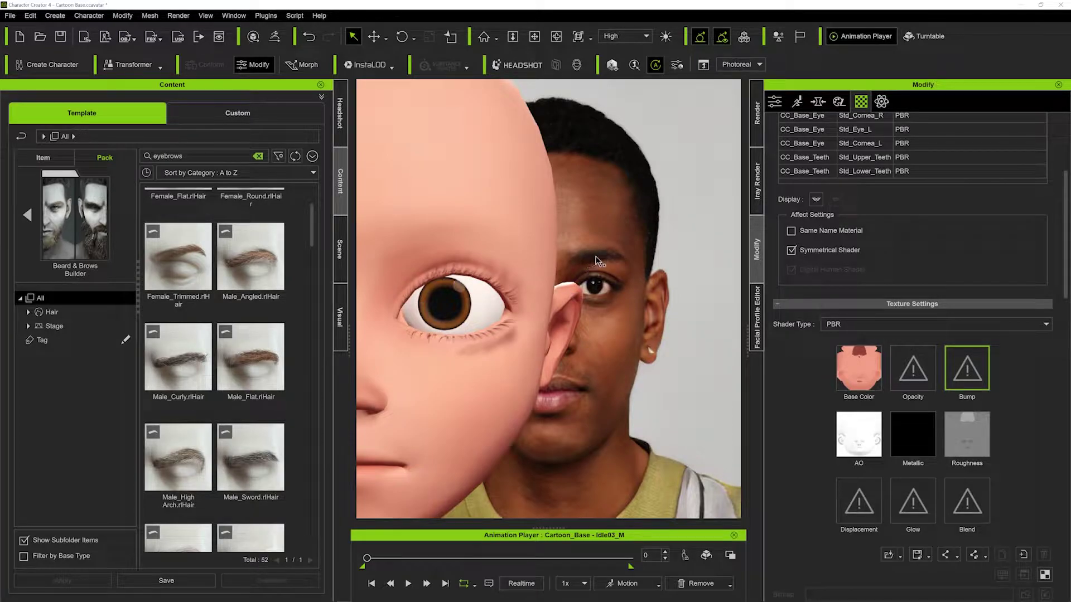
{"action": "scroll", "coordinate": [283, 346], "scroll_direction": "down", "scroll_amount": 1}
{"action": "scroll", "coordinate": [284, 346], "scroll_direction": "down", "scroll_amount": 3}
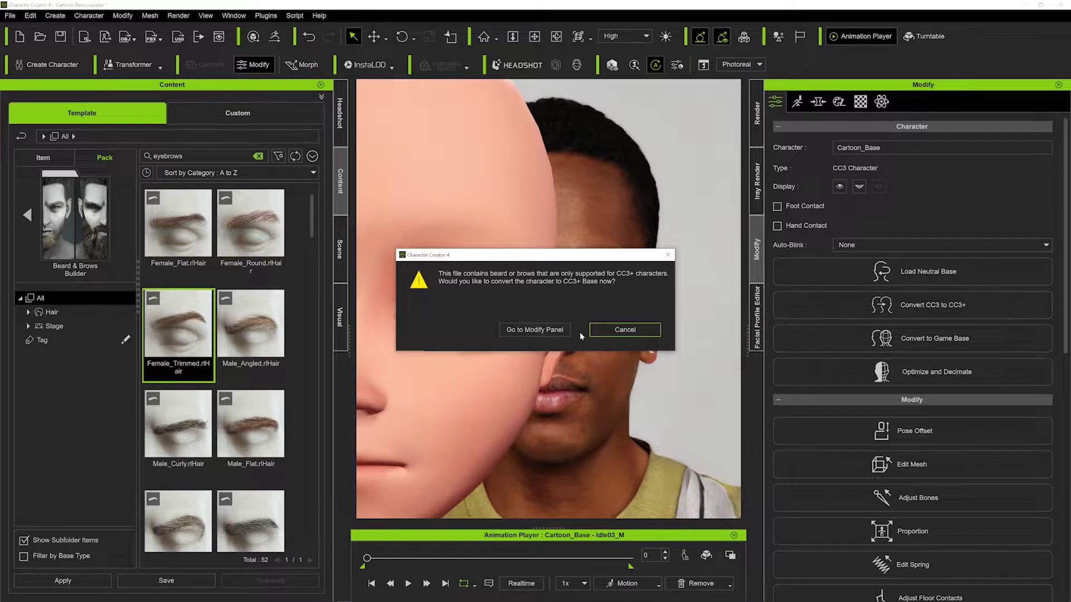
Convert the character from CC3 to CC3+ with High Quality 4K as the baking texture size
{"action": "left_click", "coordinate": [548, 330]}
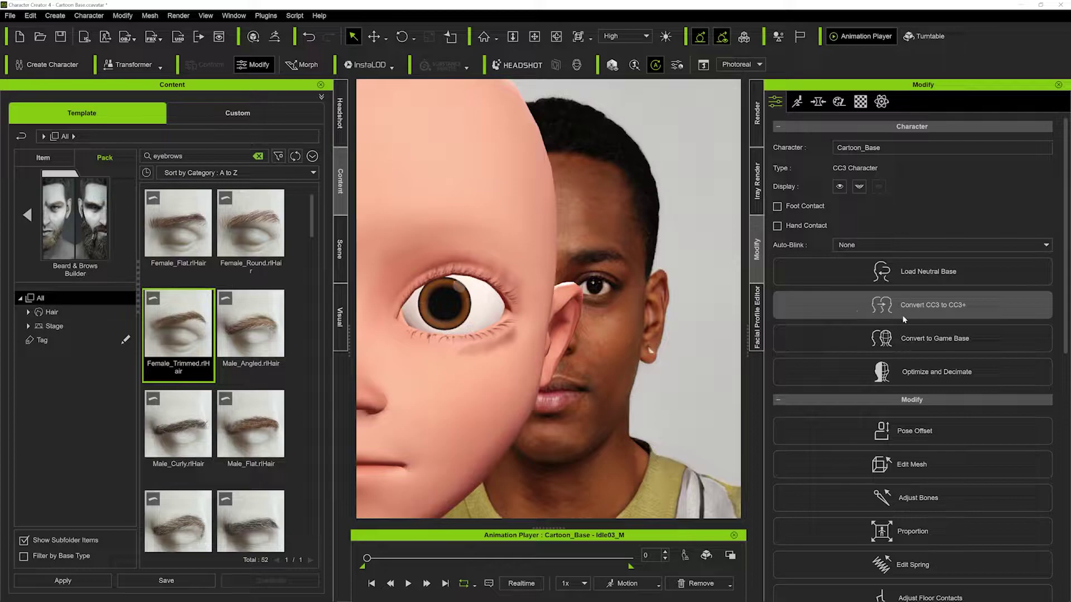
{"action": "left_click", "coordinate": [931, 308]}
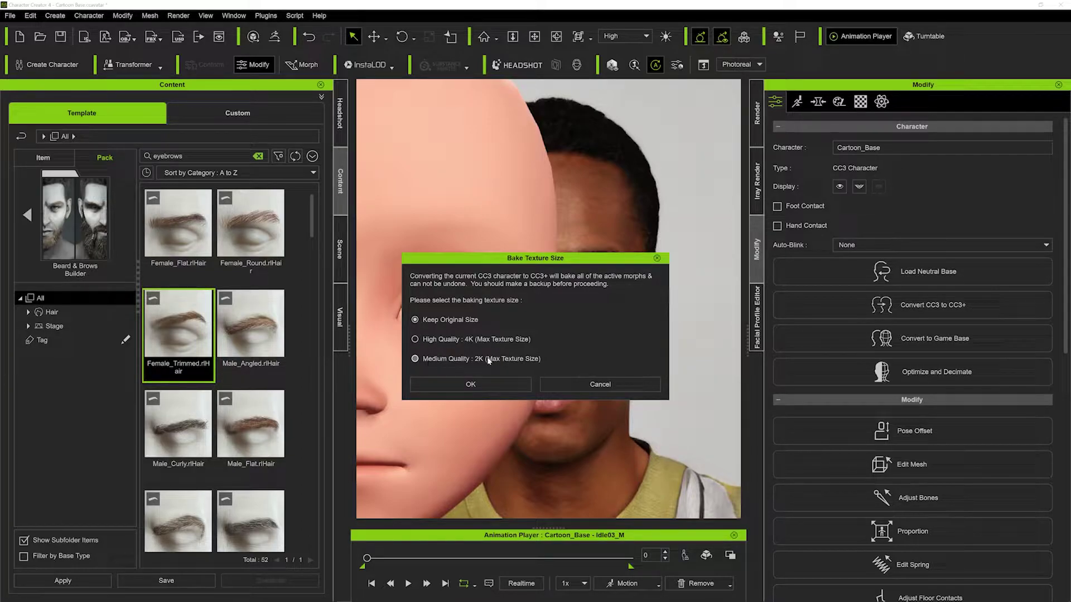
{"action": "left_click", "coordinate": [415, 339]}
{"action": "left_click", "coordinate": [481, 384]}
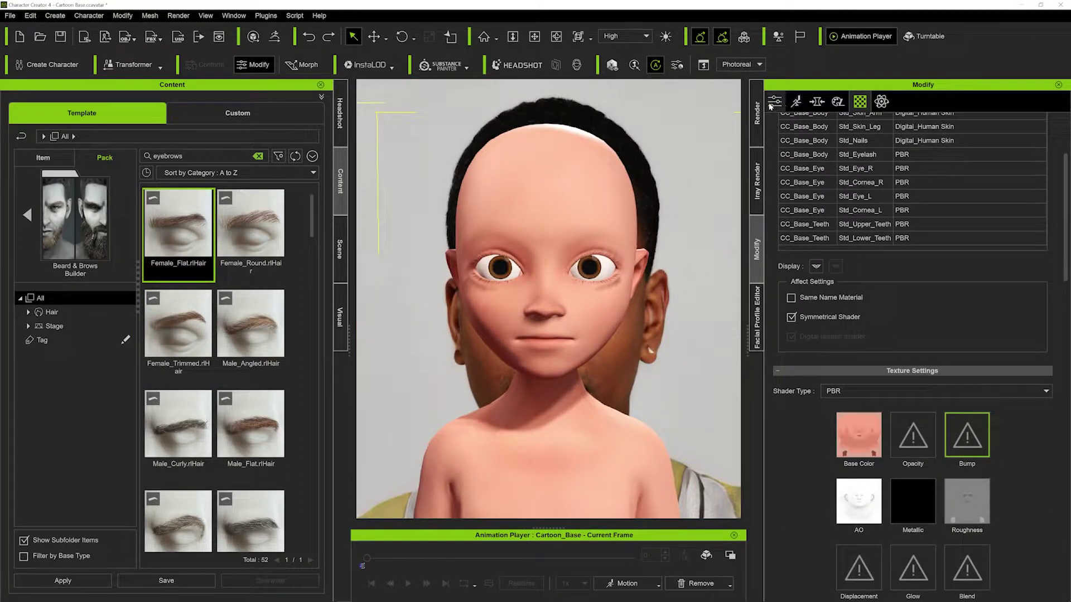
Apply the Female_Flat eyebrows to the cartoon character and check how they sit above the eyes
{"action": "left_click", "coordinate": [774, 102]}
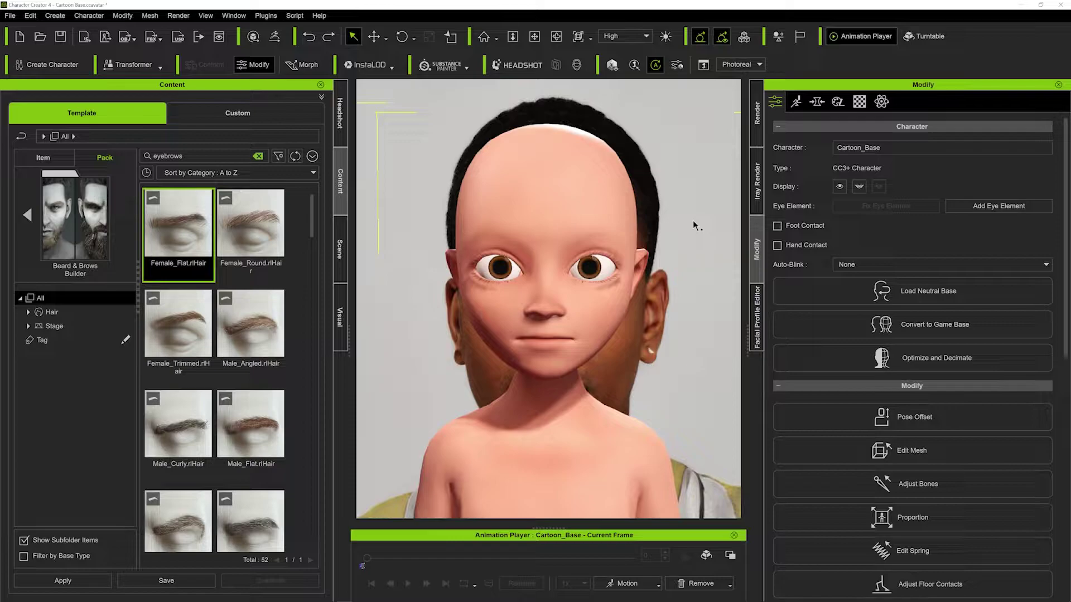
{"action": "double_click", "coordinate": [179, 223]}
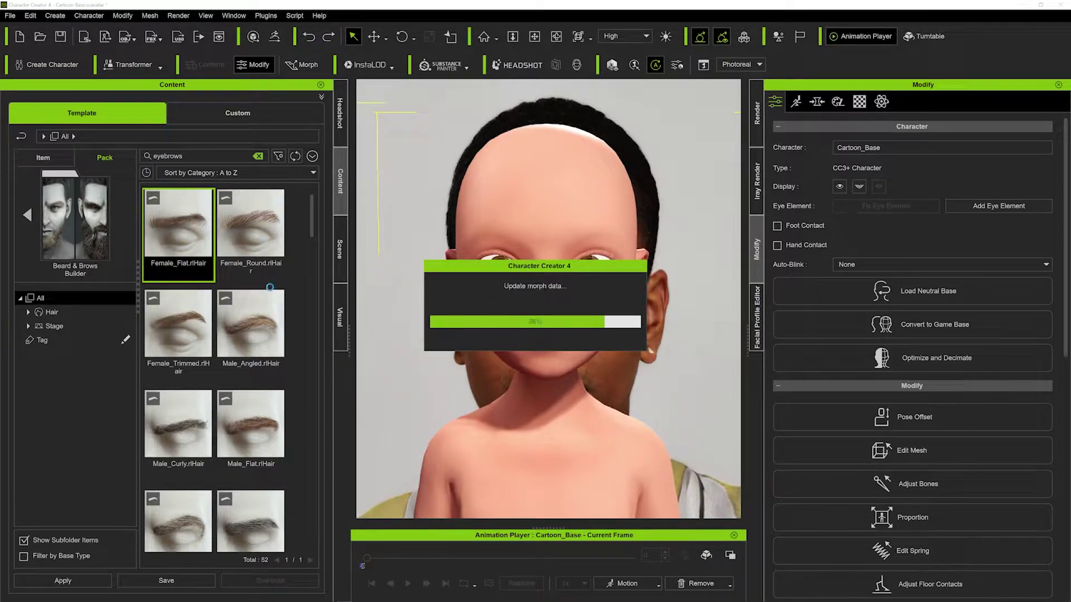
{"action": "middle_click_drag", "start_coordinate": [571, 268], "coordinate": [457, 323]}
{"action": "right_click_drag", "start_coordinate": [457, 323], "coordinate": [456, 314], "text": "alt"}
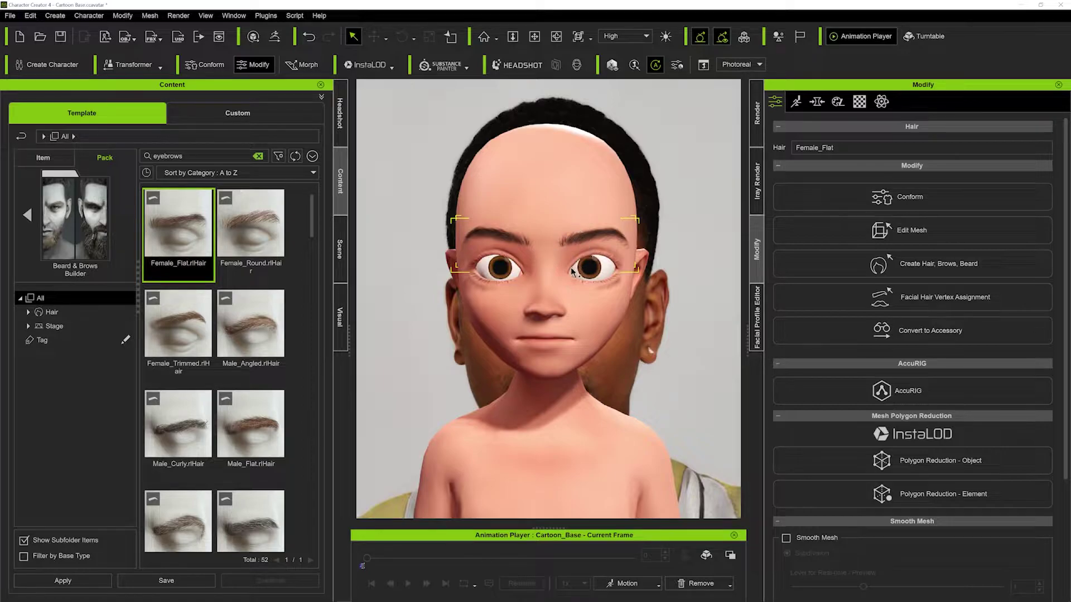
{"action": "scroll", "coordinate": [456, 314], "scroll_direction": "up", "scroll_amount": 2}
{"action": "middle_click_drag", "start_coordinate": [456, 314], "coordinate": [483, 298]}
{"action": "scroll", "coordinate": [494, 283], "scroll_direction": "down", "scroll_amount": 1}
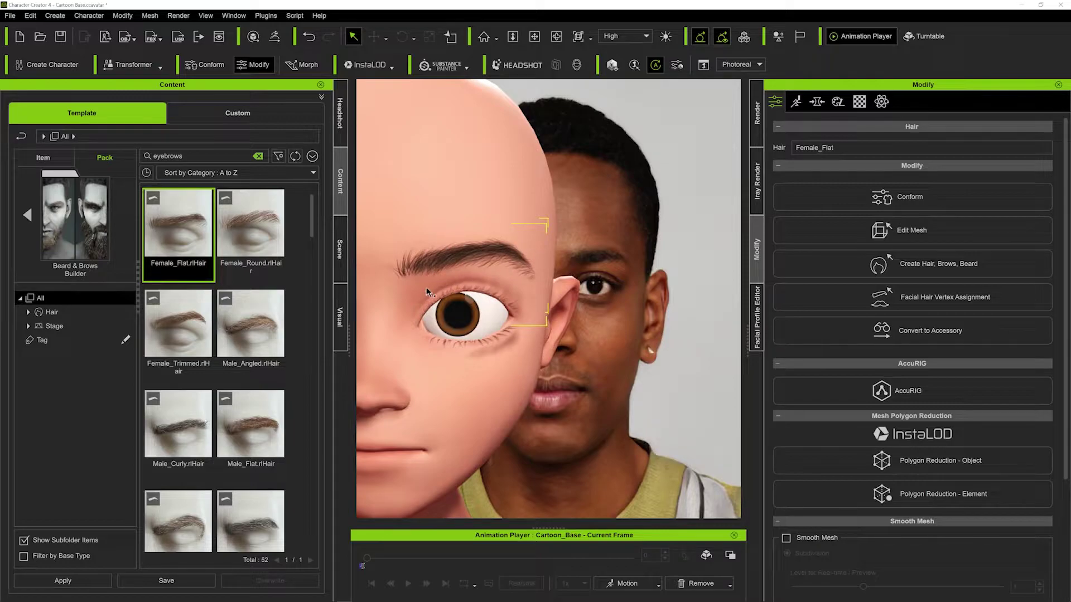
{"action": "scroll", "coordinate": [423, 309], "scroll_direction": "down", "scroll_amount": 4}
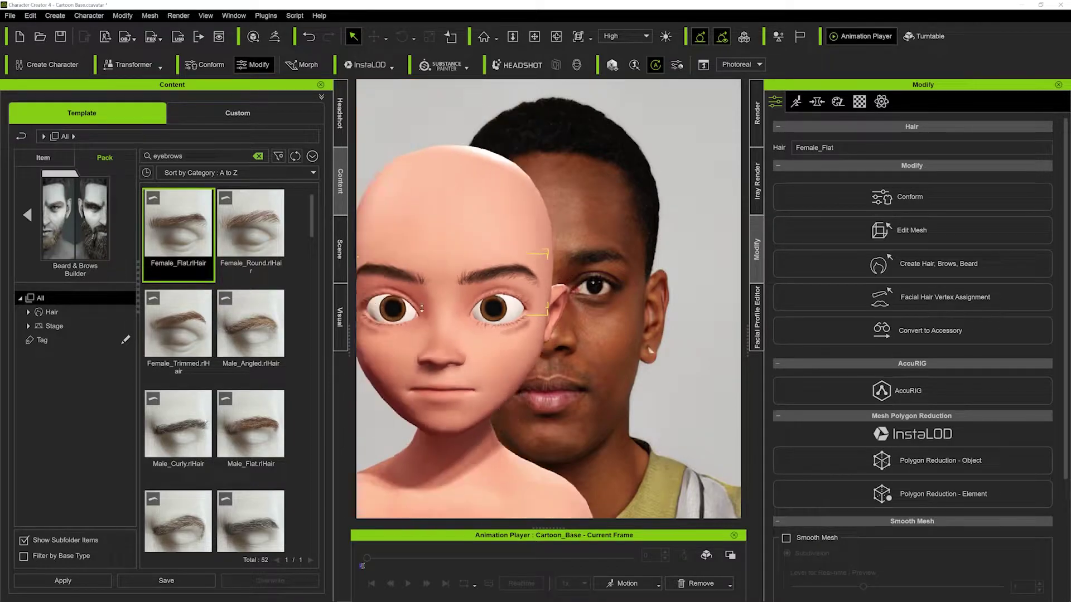
Apply the Afro Buzz Cut Hair from its content pack to the cartoon character and compare the head with the portrait
{"action": "middle_click_drag", "start_coordinate": [437, 345], "coordinate": [446, 317]}
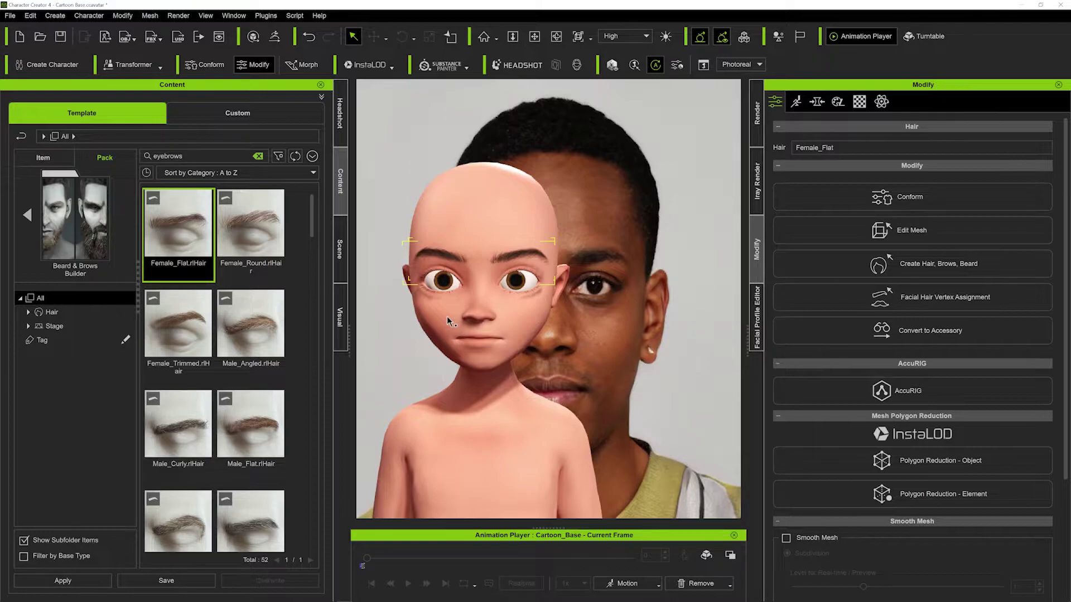
{"action": "scroll", "coordinate": [476, 300], "scroll_direction": "up", "scroll_amount": 2}
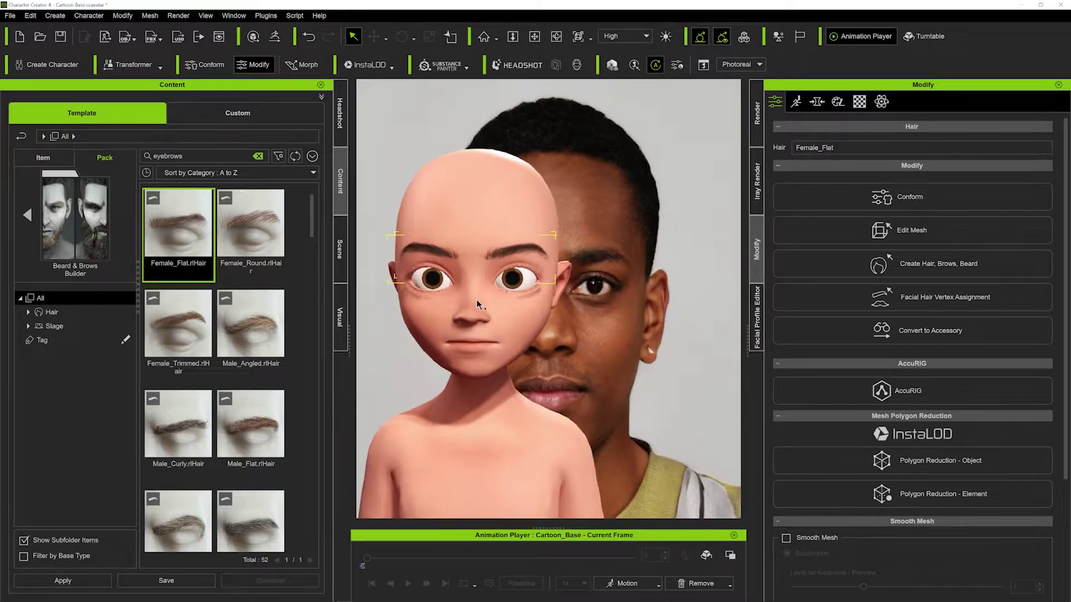
{"action": "middle_click_drag", "start_coordinate": [464, 287], "coordinate": [564, 246]}
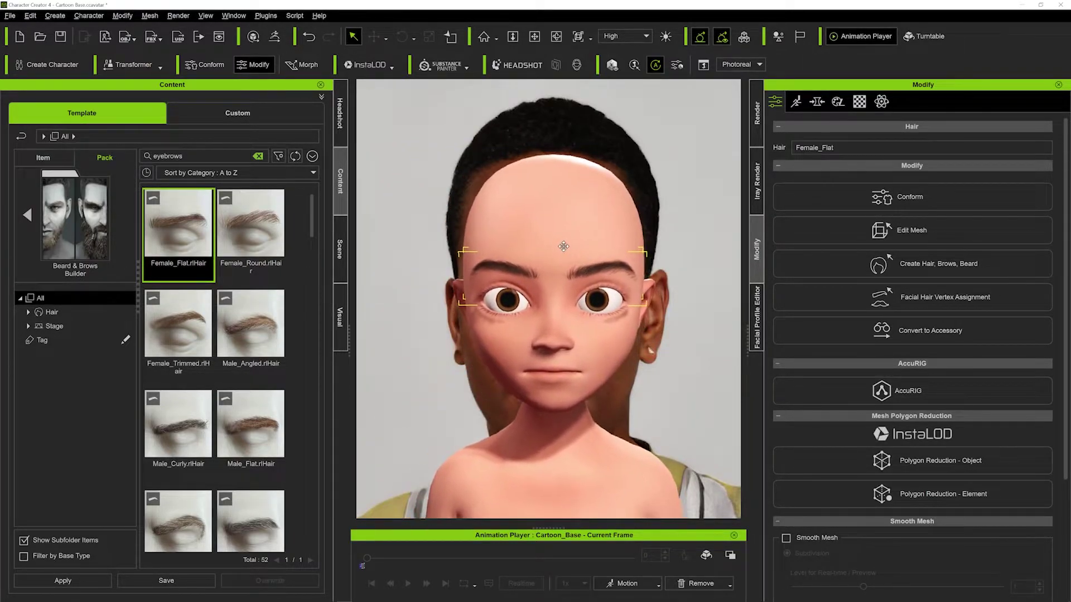
{"action": "left_click", "coordinate": [27, 216]}
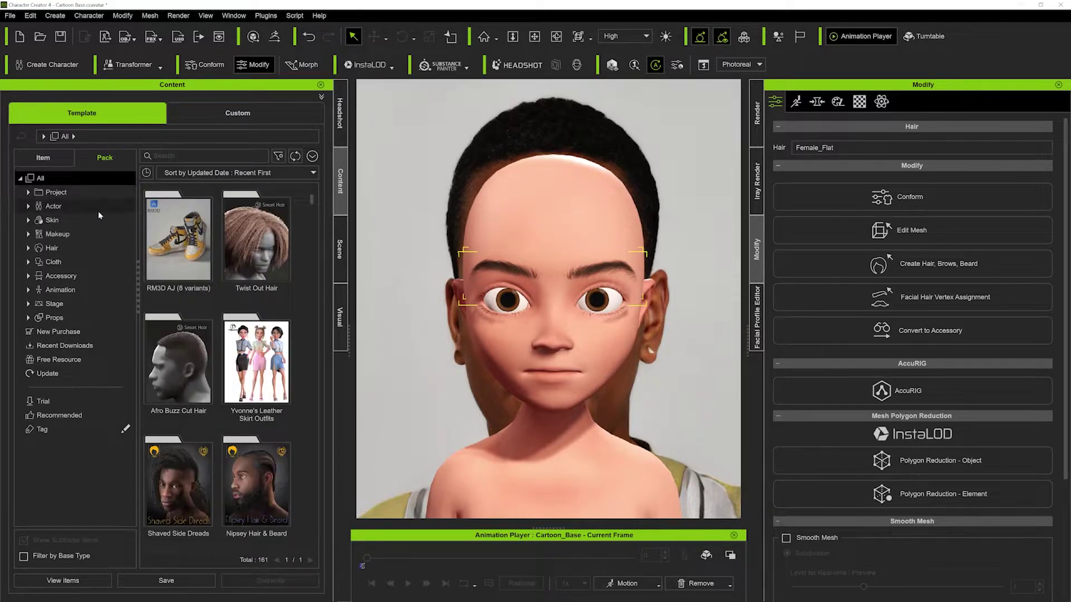
{"action": "left_click", "coordinate": [187, 366]}
{"action": "double_click", "coordinate": [187, 366]}
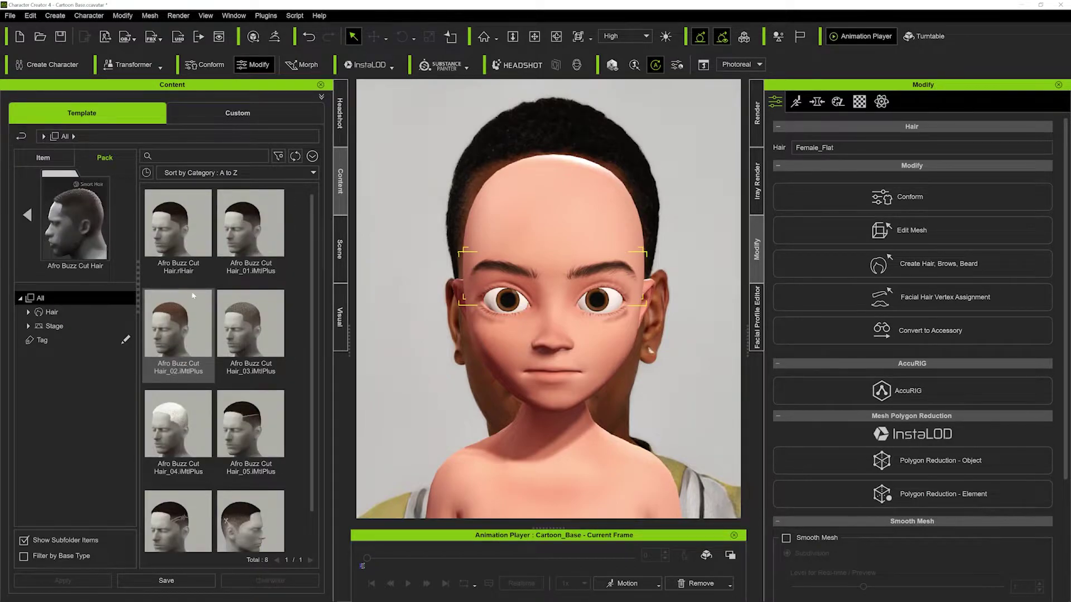
{"action": "double_click", "coordinate": [185, 218]}
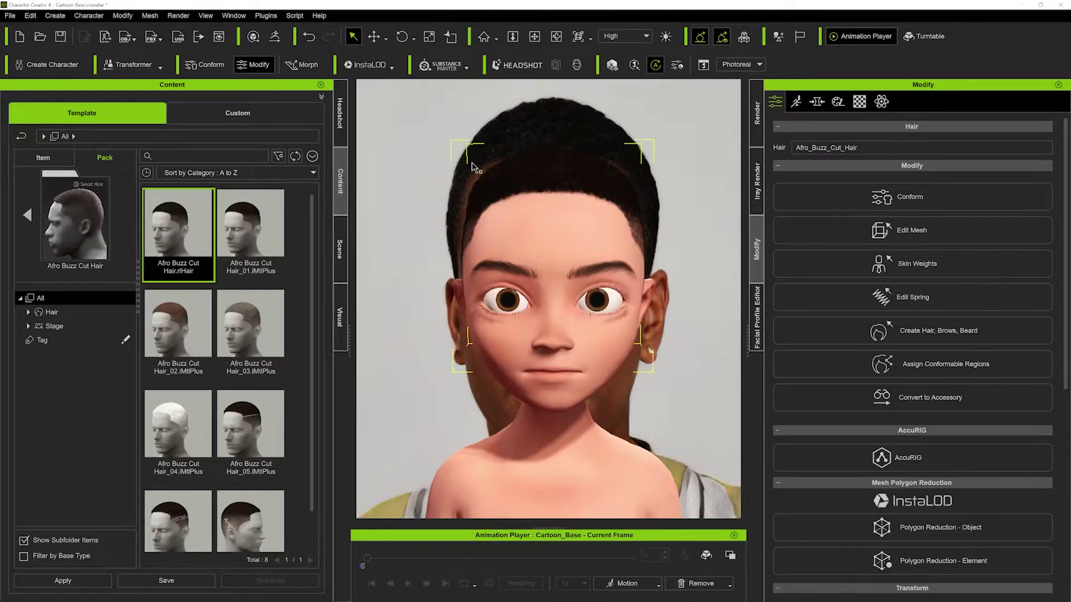
{"action": "middle_click_drag", "start_coordinate": [627, 270], "coordinate": [518, 229]}
{"action": "left_click_drag", "start_coordinate": [518, 229], "coordinate": [577, 235]}
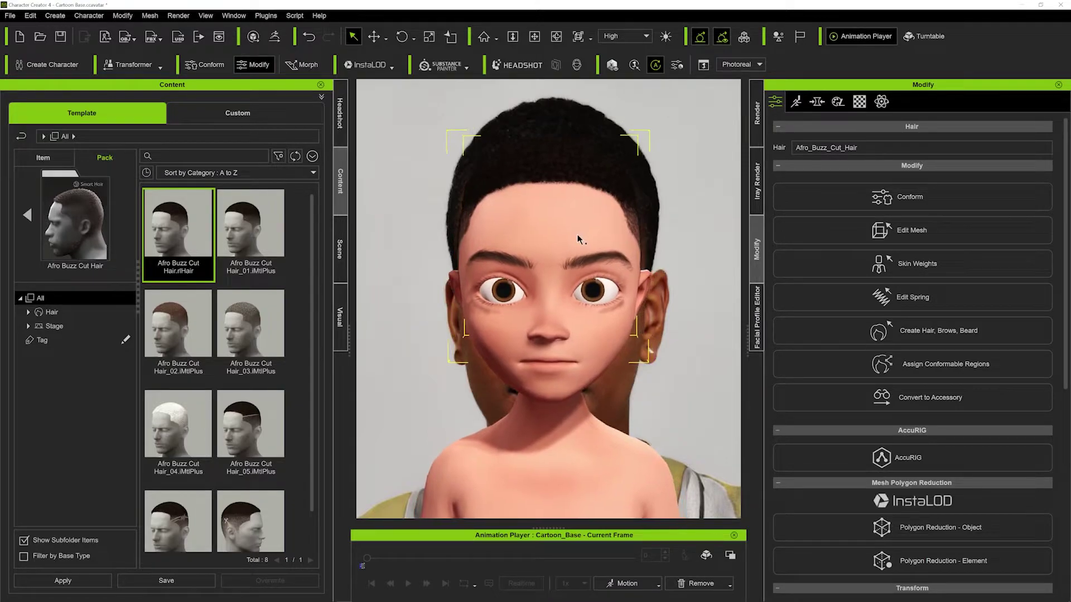
Apply the Dark Skin Overlay from the MakarToons - The Dudes pack's skin content to the character
{"action": "left_click", "coordinate": [860, 103]}
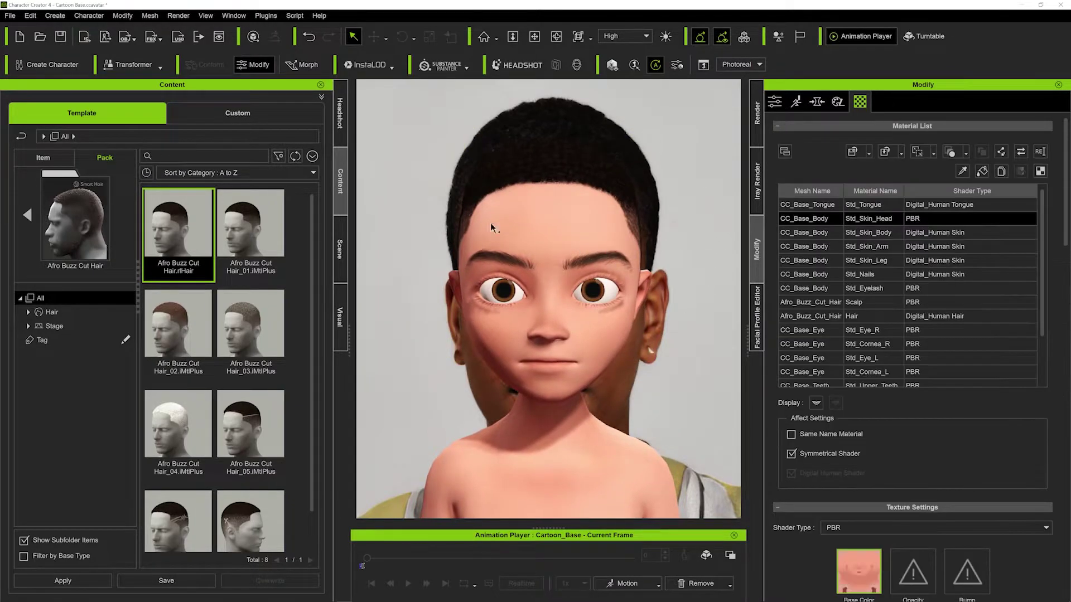
{"action": "left_click", "coordinate": [29, 215]}
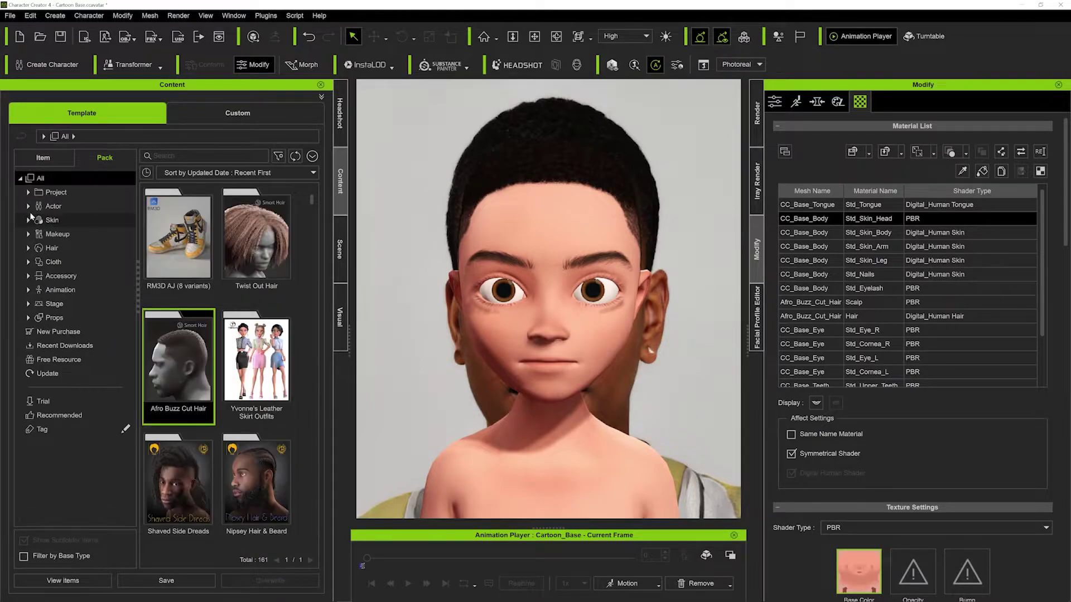
{"action": "left_click", "coordinate": [60, 207]}
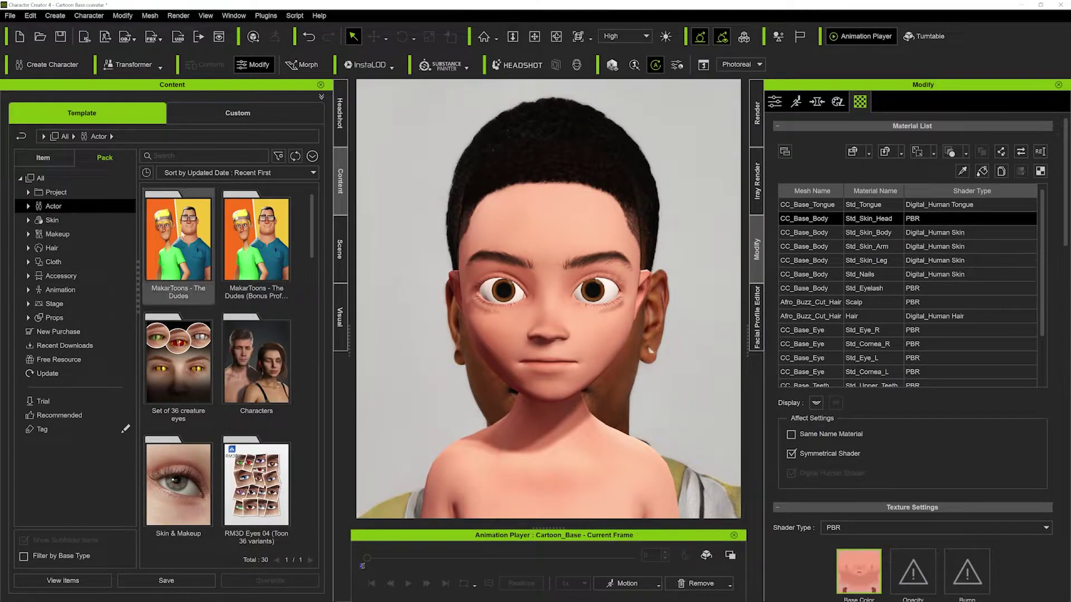
{"action": "double_click", "coordinate": [187, 231]}
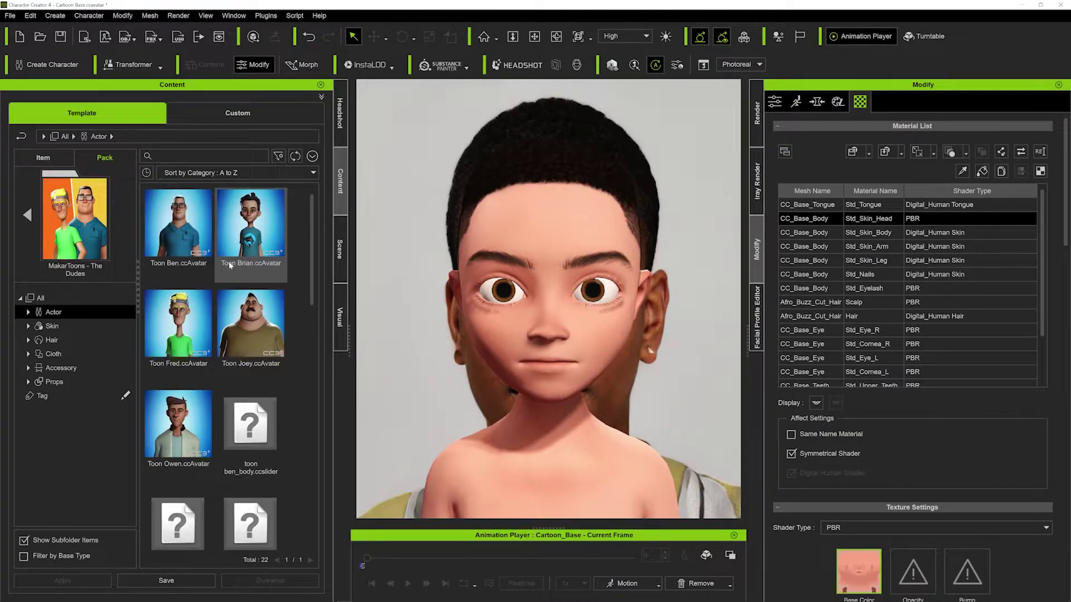
{"action": "scroll", "coordinate": [312, 272], "scroll_direction": "down", "scroll_amount": 1}
{"action": "left_click_drag", "start_coordinate": [312, 274], "coordinate": [319, 554]}
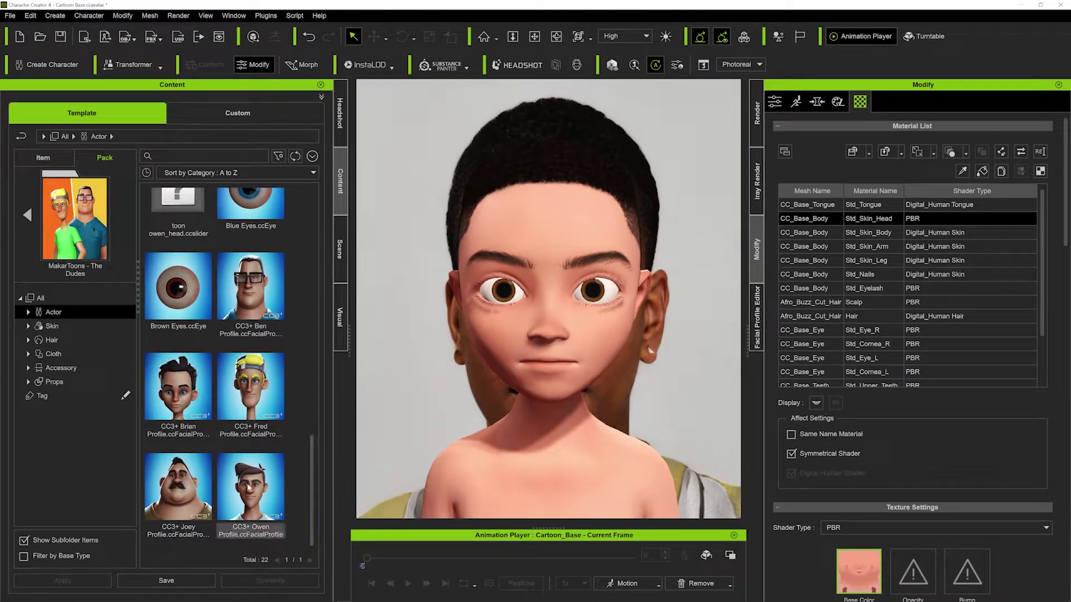
{"action": "left_click", "coordinate": [51, 327]}
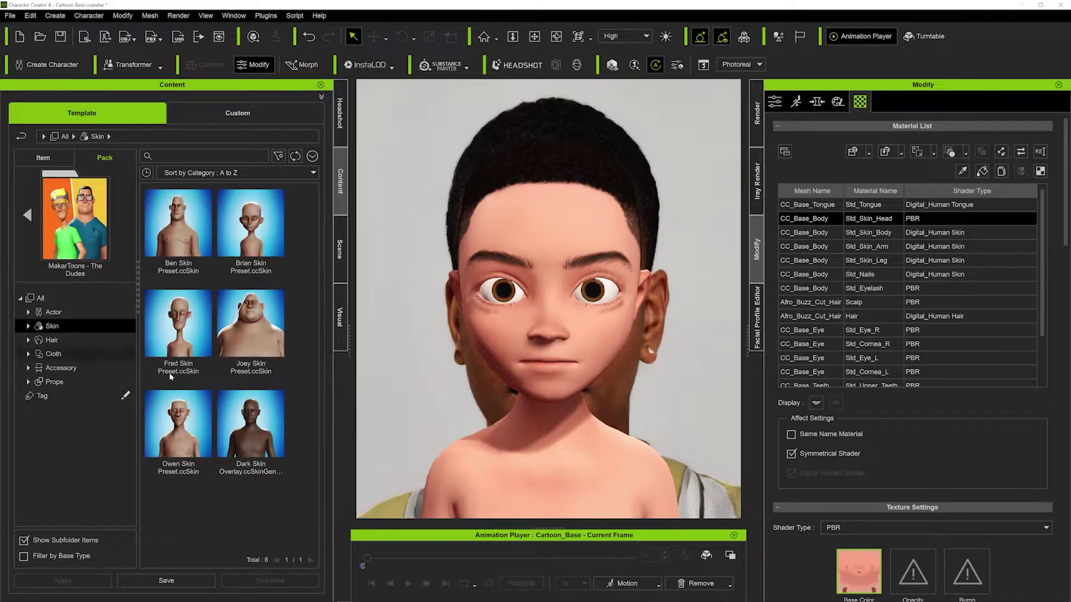
{"action": "double_click", "coordinate": [258, 420]}
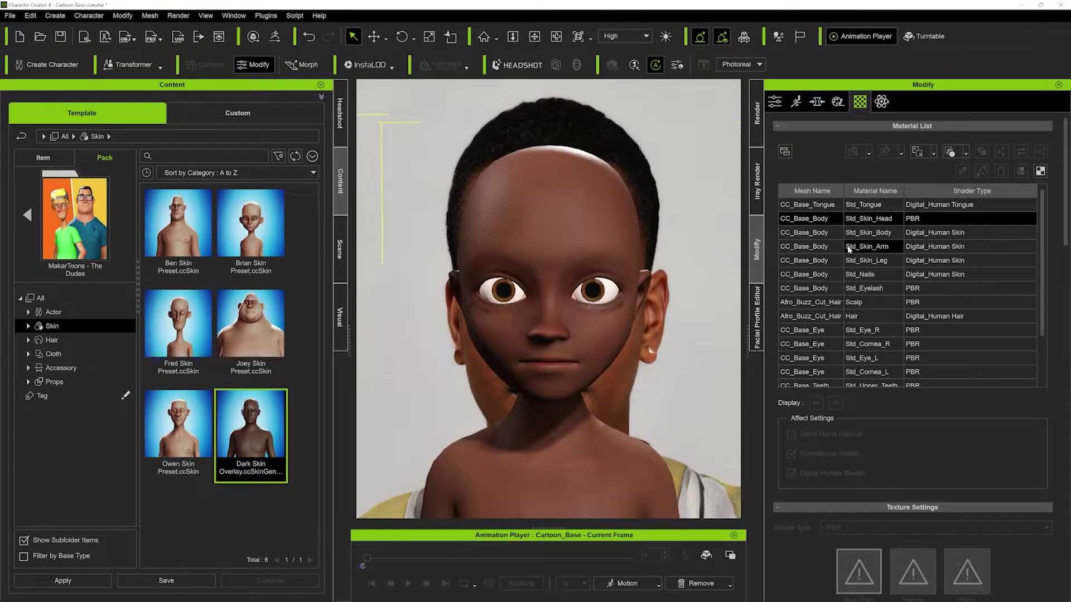
Lower the Dark Skin Overlay layer's opacity to 51 in the skin editor and compare the tone with the portrait
{"action": "scroll", "coordinate": [579, 369], "scroll_direction": "down", "scroll_amount": 2}
{"action": "middle_click_drag", "start_coordinate": [577, 383], "coordinate": [484, 360]}
{"action": "scroll", "coordinate": [551, 345], "scroll_direction": "down", "scroll_amount": 2}
{"action": "scroll", "coordinate": [435, 348], "scroll_direction": "up", "scroll_amount": 2}
{"action": "scroll", "coordinate": [459, 243], "scroll_direction": "up", "scroll_amount": 3}
{"action": "middle_click_drag", "start_coordinate": [452, 236], "coordinate": [531, 219]}
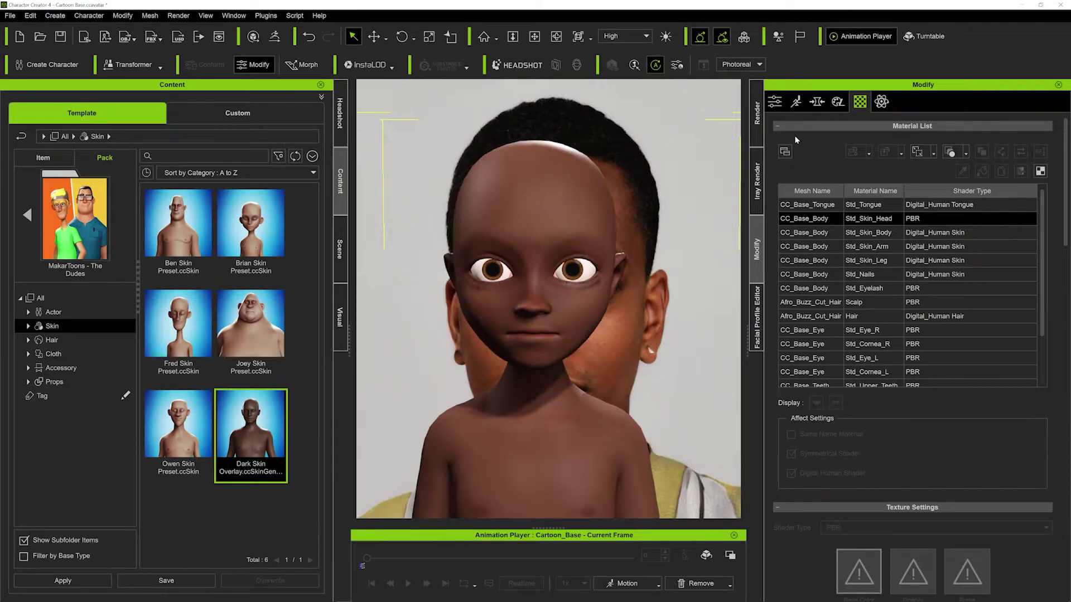
{"action": "left_click", "coordinate": [837, 102]}
{"action": "left_click", "coordinate": [820, 241]}
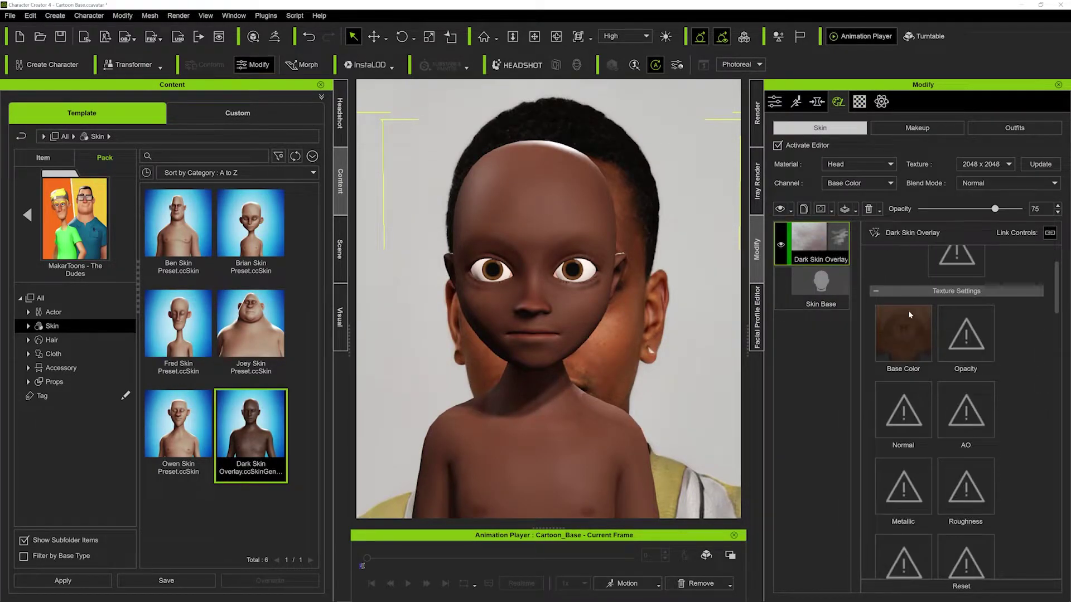
{"action": "scroll", "coordinate": [904, 291], "scroll_direction": "down", "scroll_amount": 3}
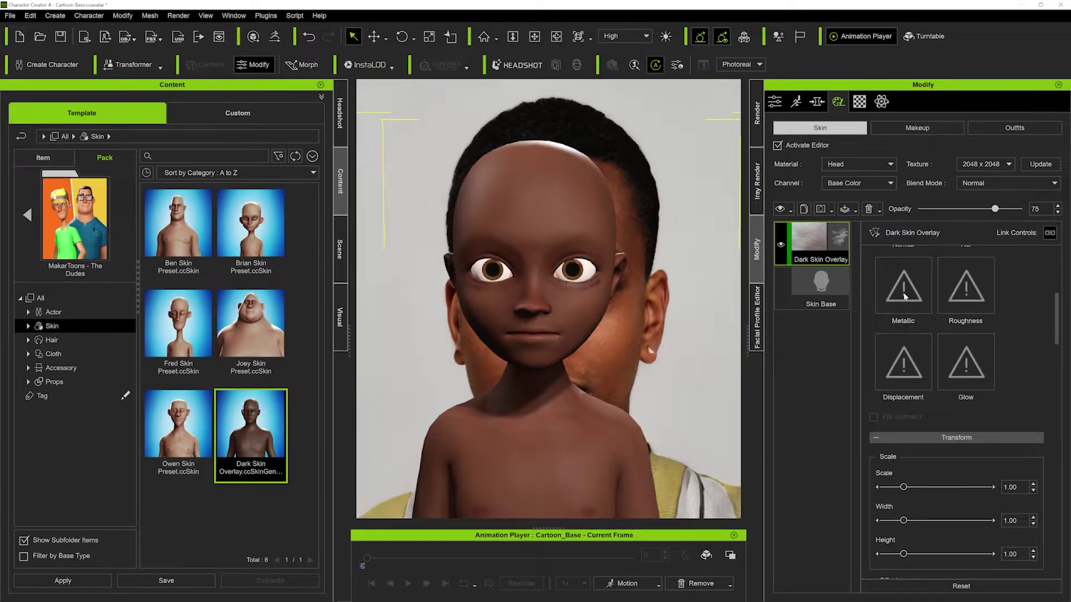
{"action": "scroll", "coordinate": [904, 295], "scroll_direction": "up", "scroll_amount": 3}
{"action": "left_click_drag", "start_coordinate": [995, 209], "coordinate": [973, 207]}
{"action": "middle_click_drag", "start_coordinate": [572, 414], "coordinate": [464, 424]}
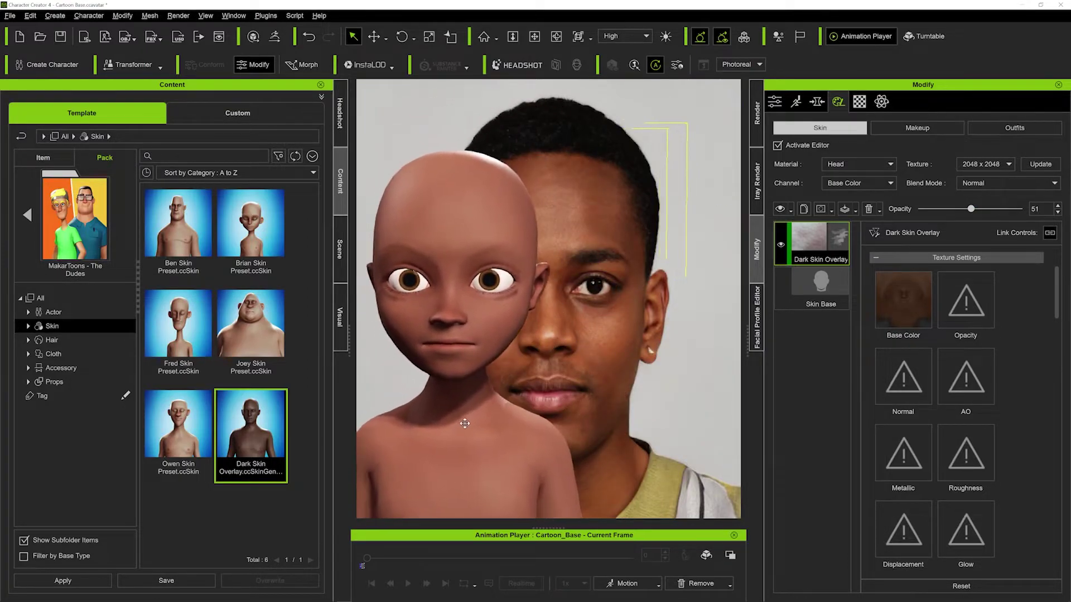
Try raising the Dark Skin Overlay's base color contrast to 0.21
{"action": "scroll", "coordinate": [903, 338], "scroll_direction": "down", "scroll_amount": 10}
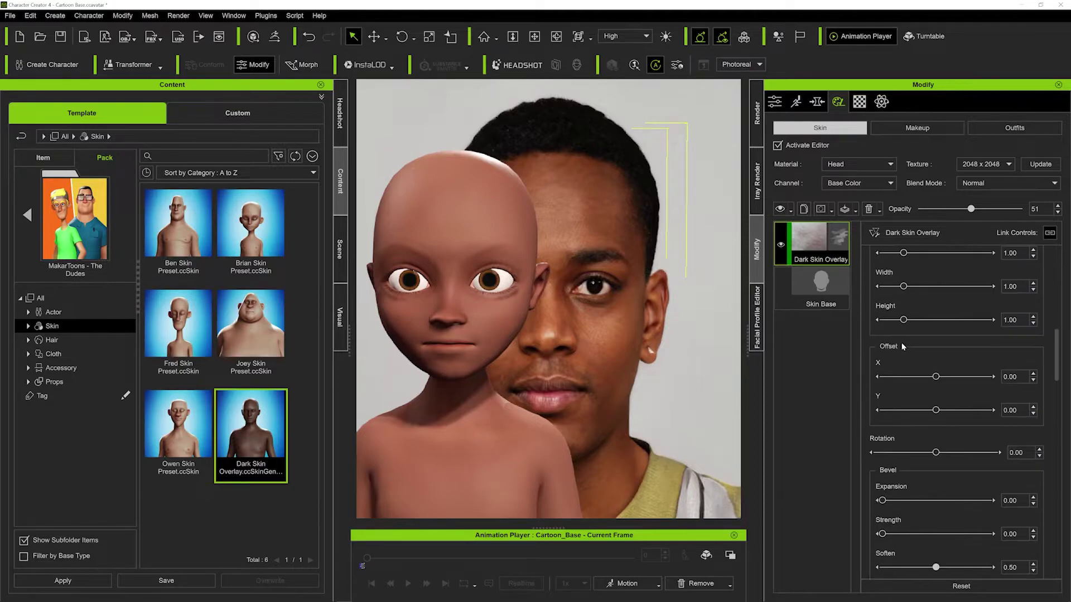
{"action": "scroll", "coordinate": [962, 383], "scroll_direction": "down", "scroll_amount": 3}
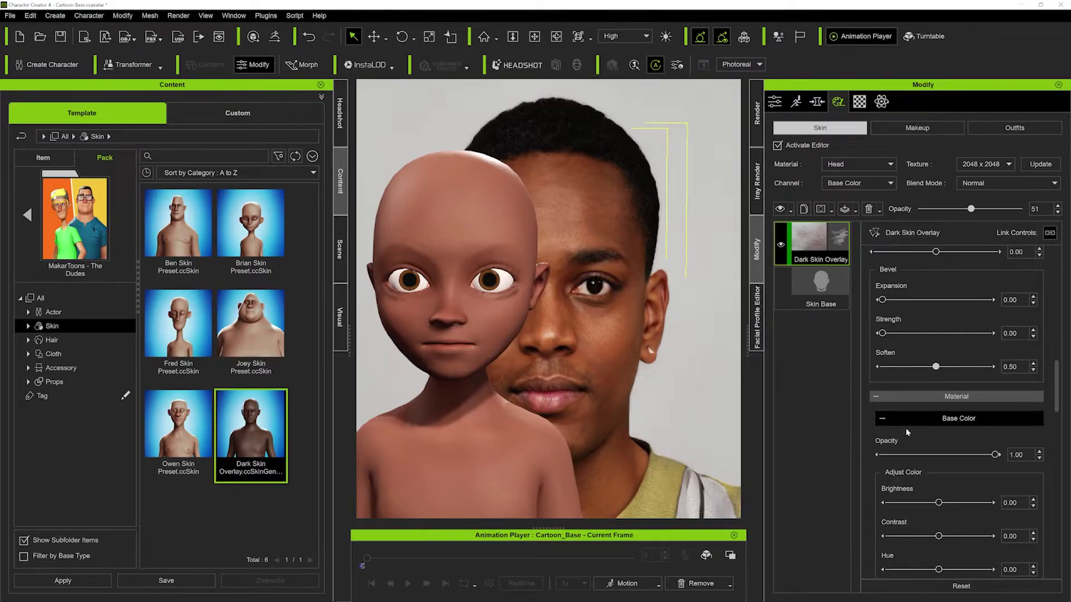
{"action": "left_click_drag", "start_coordinate": [939, 469], "coordinate": [950, 468]}
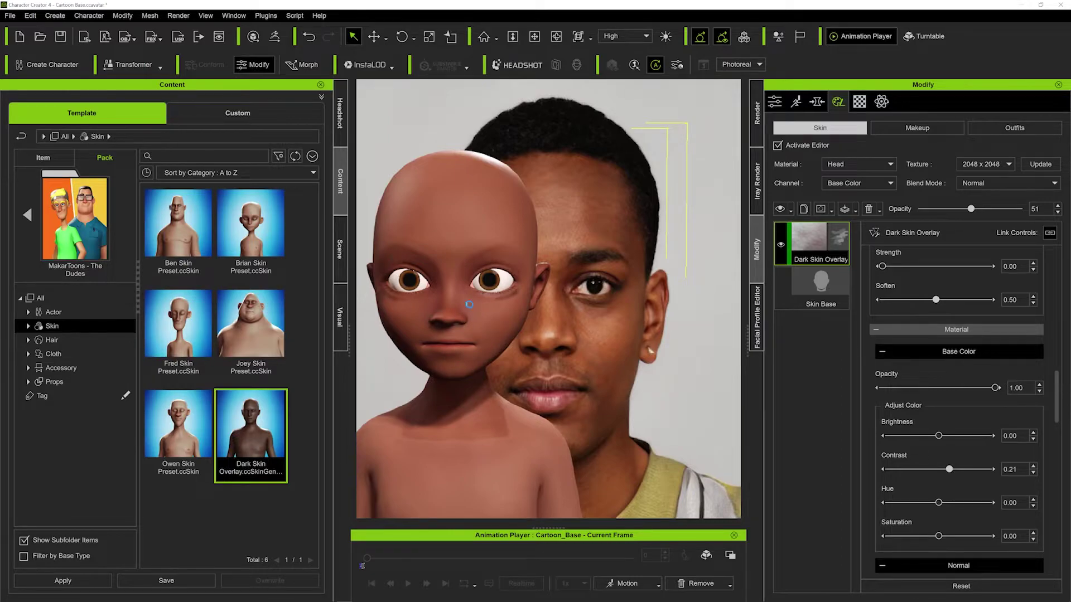
{"action": "key", "text": "ctrl+z"}
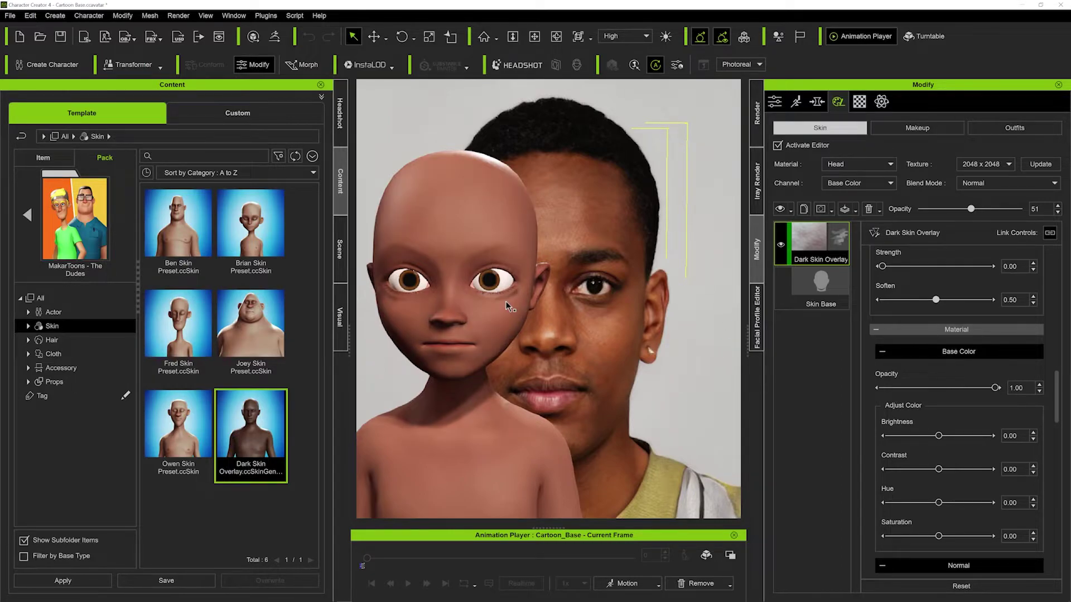
Set the Dark Skin Overlay layer's opacity to 58
{"action": "scroll", "coordinate": [948, 346], "scroll_direction": "up", "scroll_amount": 3}
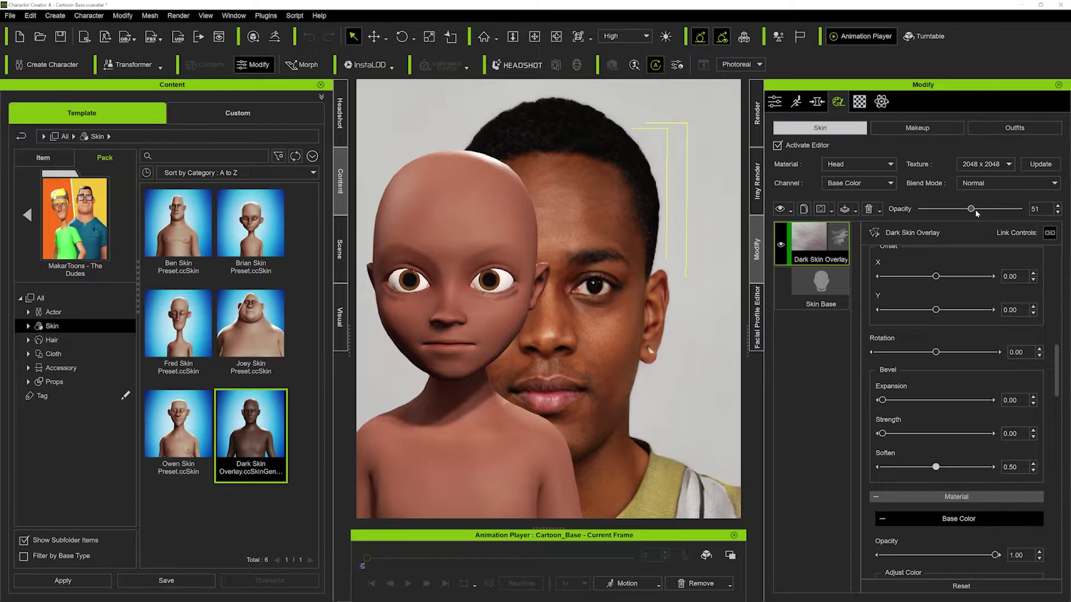
{"action": "left_click_drag", "start_coordinate": [981, 213], "coordinate": [983, 212]}
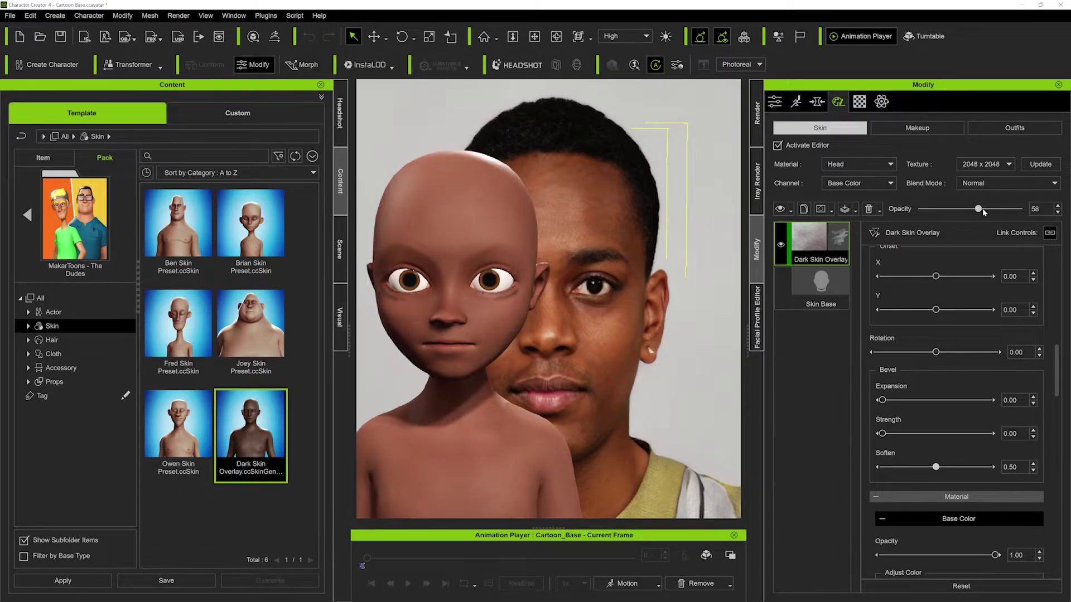
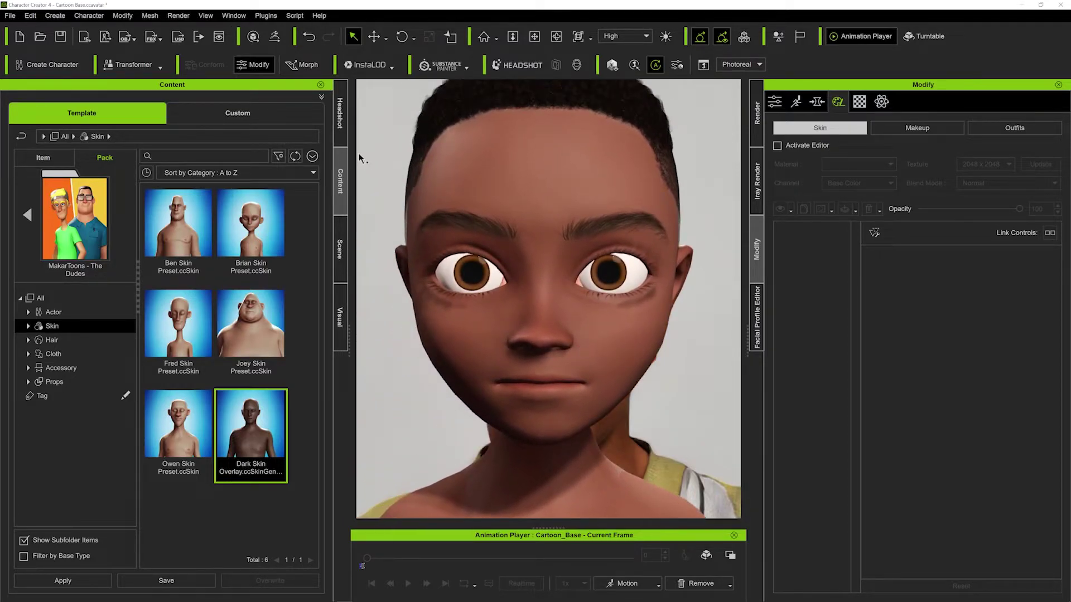
Activate Headshot's Sculpt Morph for the facial regions and sculpt the nose to ridge lower width 100 and nose height -2
{"action": "left_click", "coordinate": [341, 130]}
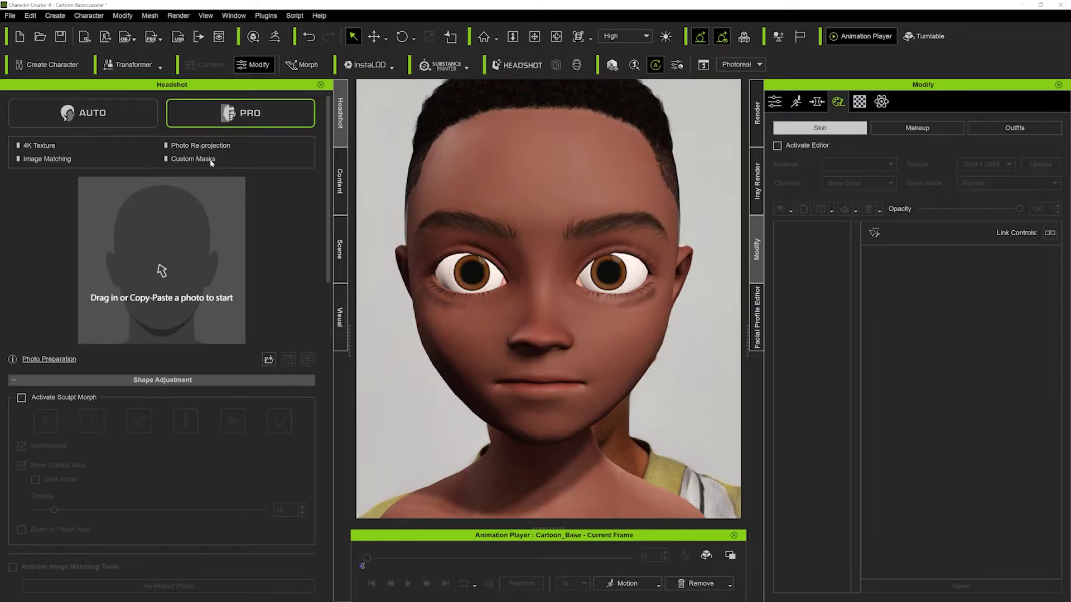
{"action": "left_click", "coordinate": [22, 398]}
{"action": "left_click", "coordinate": [91, 421]}
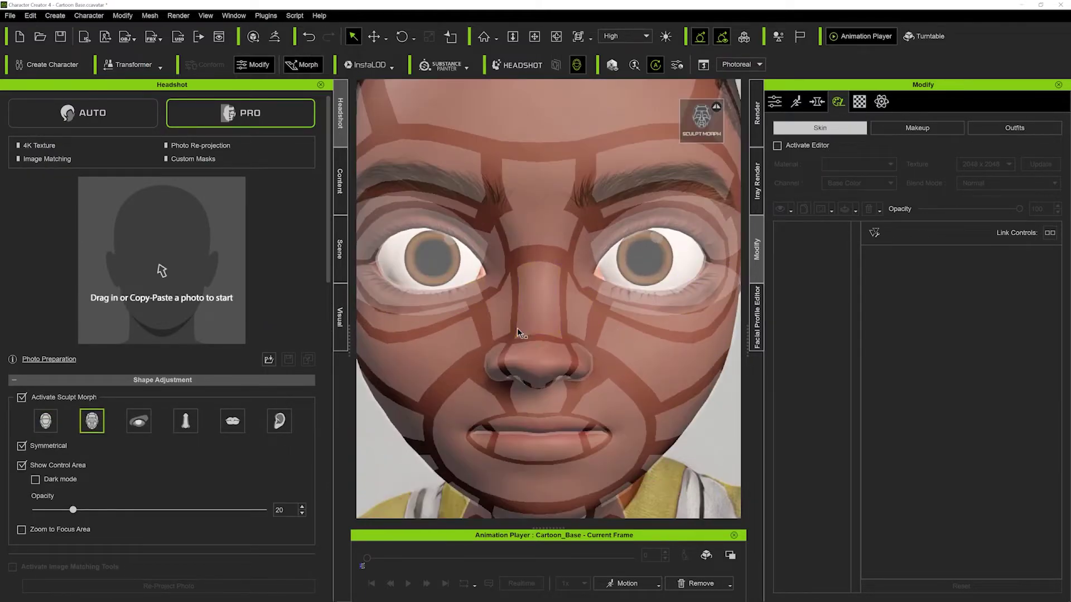
{"action": "mouse_move", "coordinate": [518, 328]}
{"action": "right_mouse_down"}
{"action": "mouse_move", "coordinate": [491, 351]}
{"action": "mouse_move", "coordinate": [505, 341]}
{"action": "right_mouse_up"}
{"action": "left_click_drag", "start_coordinate": [474, 296], "coordinate": [430, 263]}
{"action": "mouse_move", "coordinate": [507, 296]}
{"action": "left_mouse_down"}
{"action": "mouse_move", "coordinate": [360, 264]}
{"action": "mouse_move", "coordinate": [357, 273]}
{"action": "left_mouse_up"}
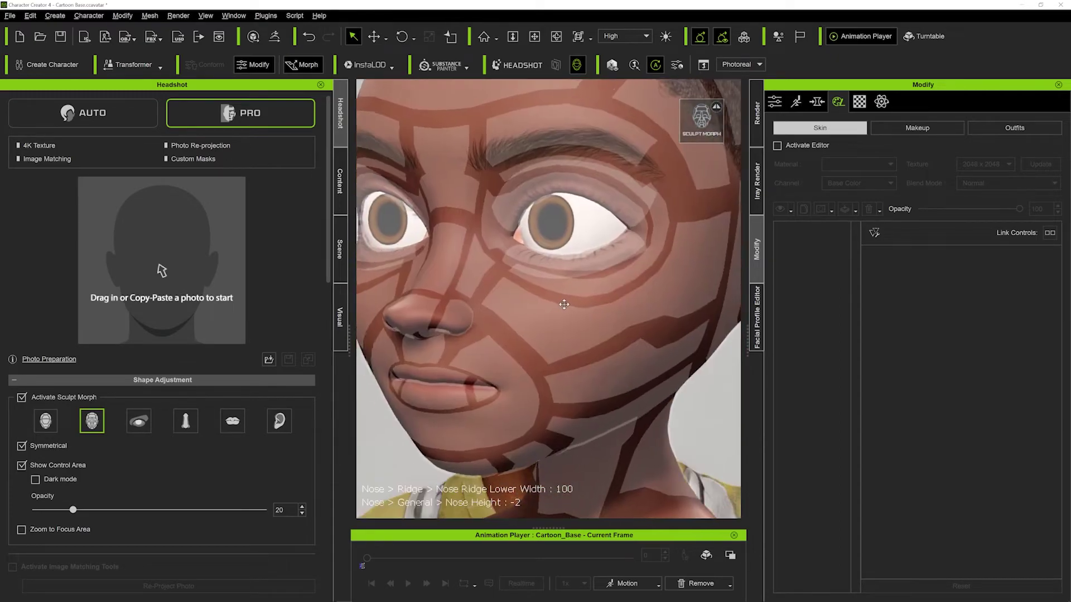
Sculpt the nose to nostril height 55, nose tip height 72, nostril hole outer height 15 and nostril hole scale 26
{"action": "right_click_drag", "start_coordinate": [564, 304], "coordinate": [600, 306]}
{"action": "left_click_drag", "start_coordinate": [526, 310], "coordinate": [526, 315]}
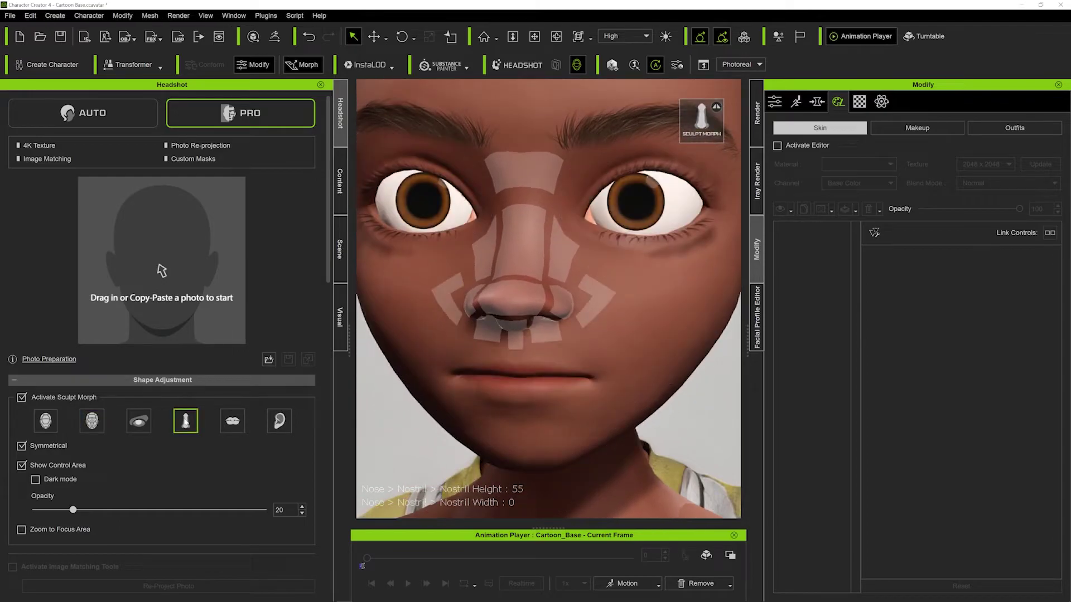
{"action": "mouse_move", "coordinate": [533, 315]}
{"action": "left_mouse_down"}
{"action": "mouse_move", "coordinate": [552, 363]}
{"action": "mouse_move", "coordinate": [514, 340]}
{"action": "mouse_move", "coordinate": [523, 449]}
{"action": "left_mouse_up"}
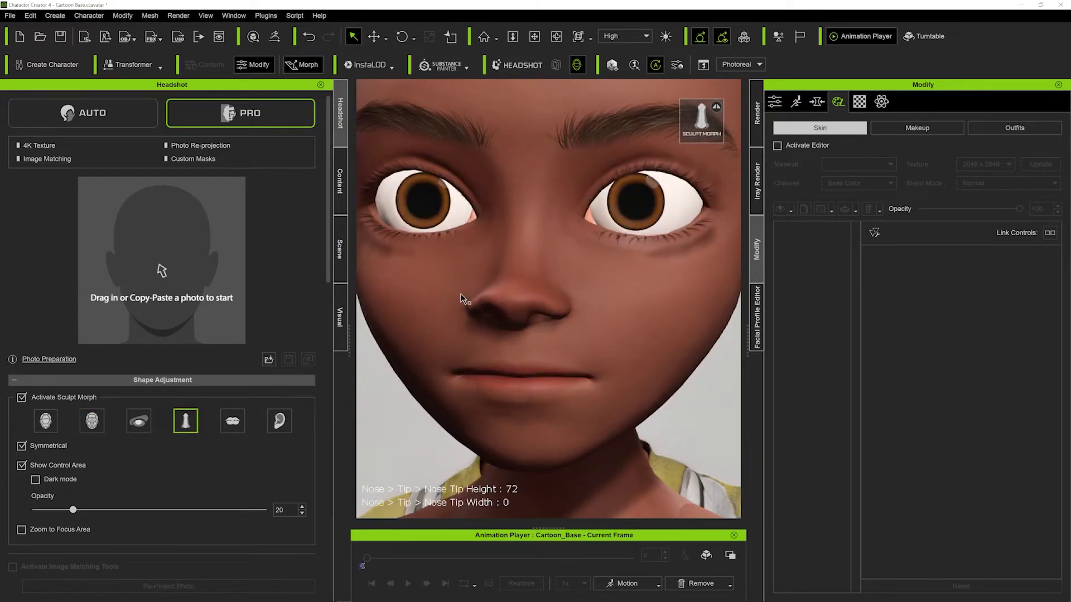
{"action": "left_click_drag", "start_coordinate": [562, 304], "coordinate": [560, 389]}
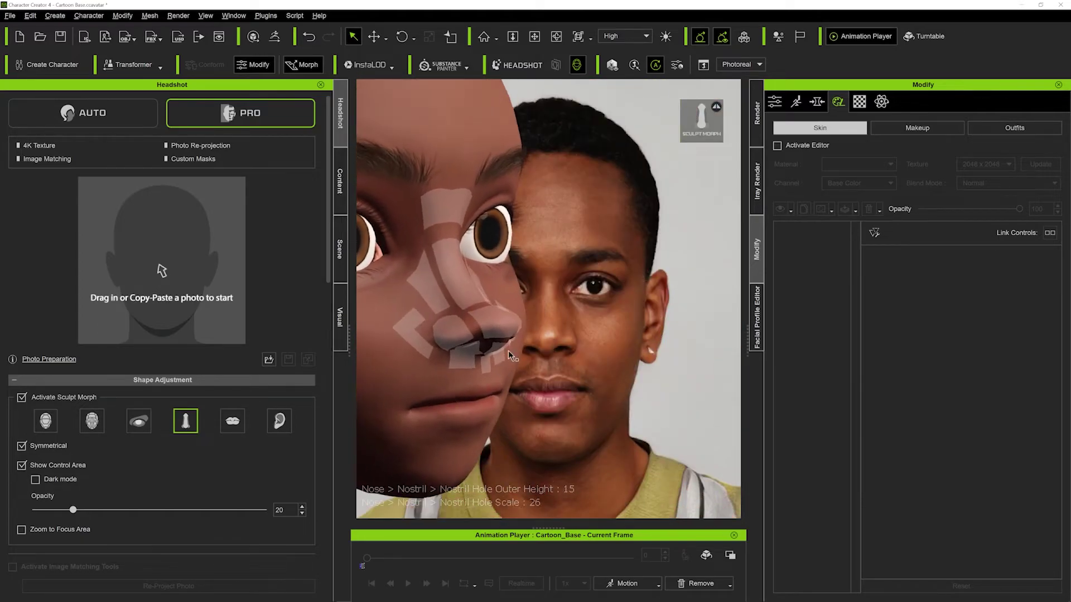
{"action": "left_click_drag", "start_coordinate": [467, 283], "coordinate": [449, 331]}
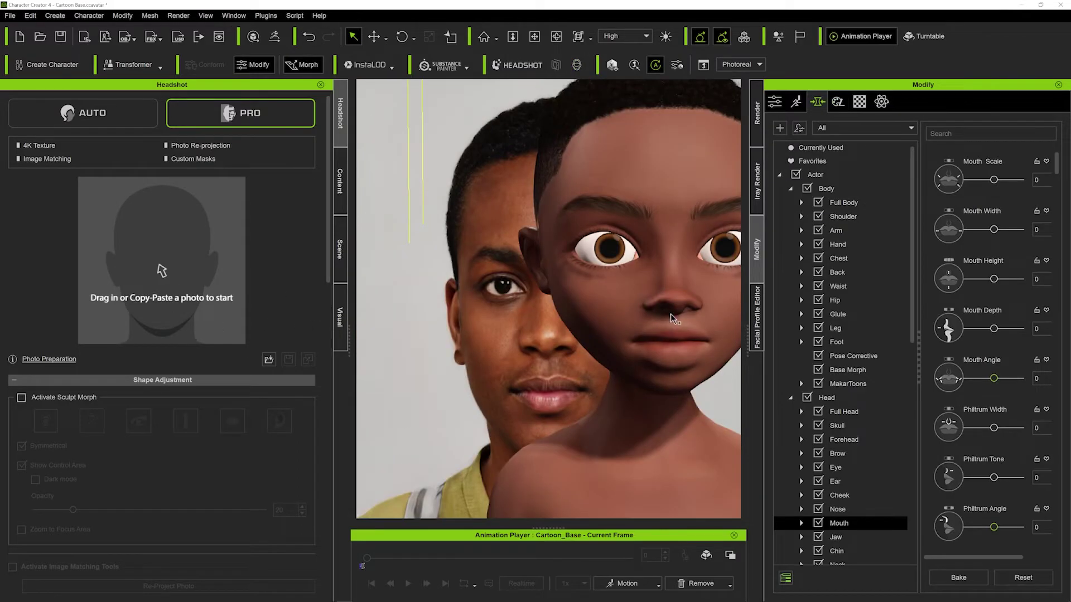
Morph the mouth to scale 8 and width -5, and reactivate Sculpt Morph for the nose
{"action": "left_click_drag", "start_coordinate": [631, 349], "coordinate": [623, 341]}
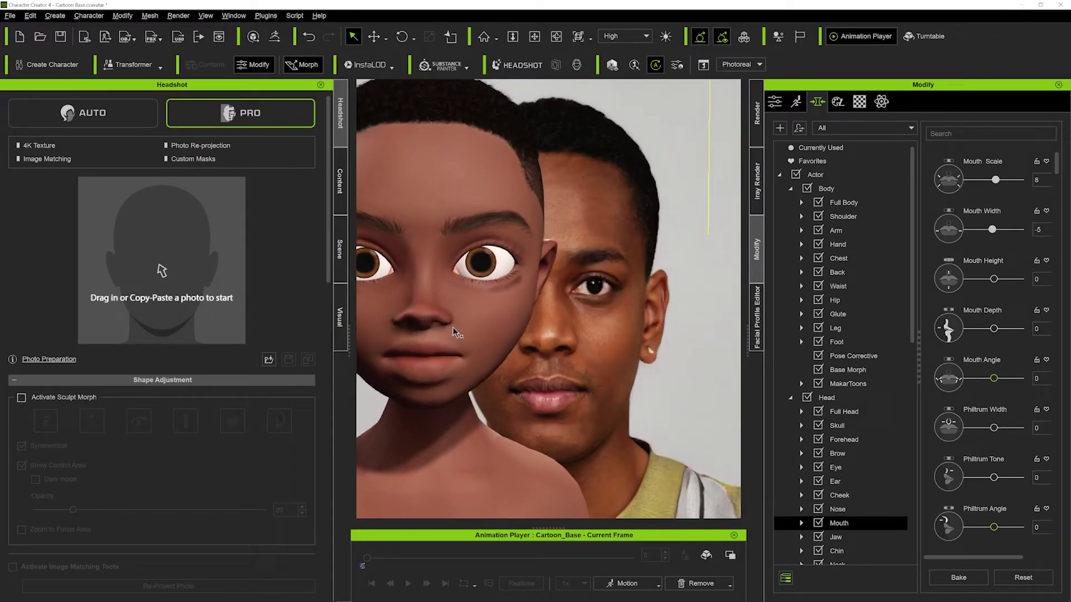
{"action": "left_click", "coordinate": [426, 356]}
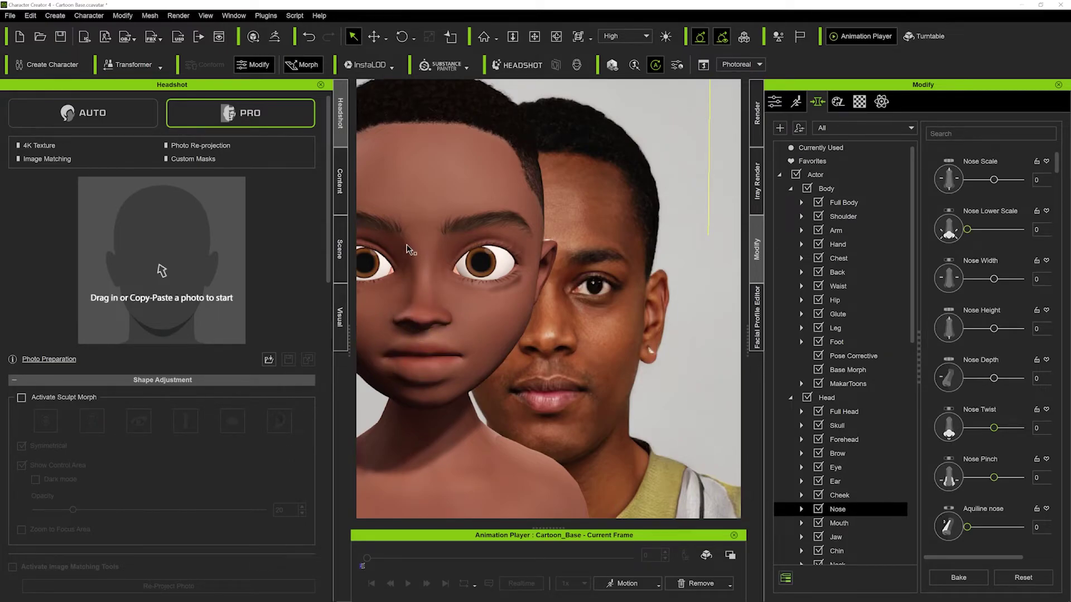
{"action": "left_click", "coordinate": [21, 397]}
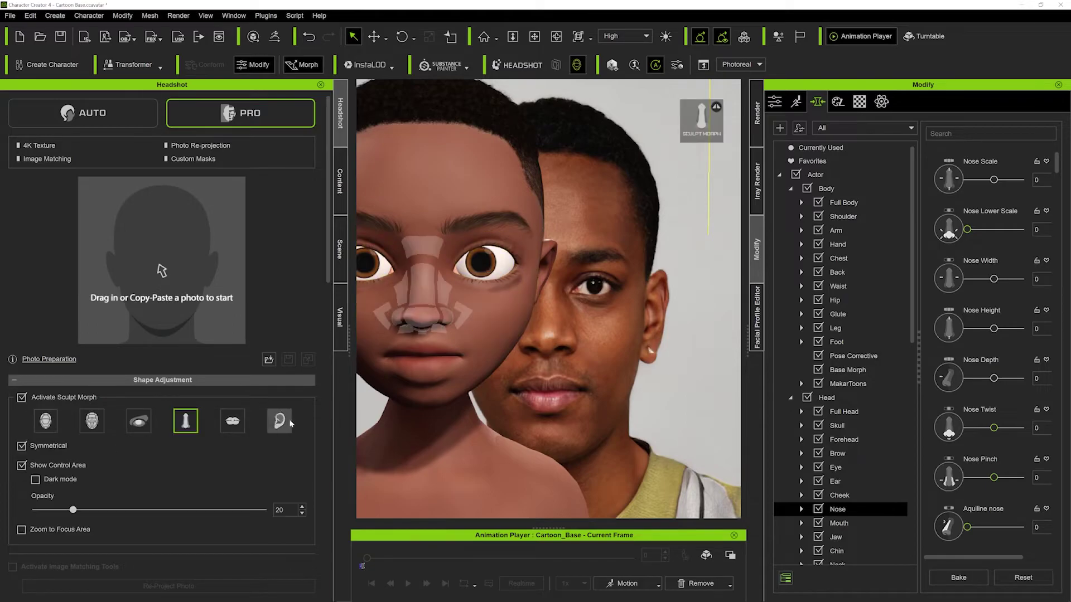
Sculpt the character's eyelids with the eye Sculpt Morph, setting Eyelid Lower Outer Curve to 64
{"action": "left_click", "coordinate": [139, 421]}
{"action": "left_click_drag", "start_coordinate": [516, 296], "coordinate": [500, 285]}
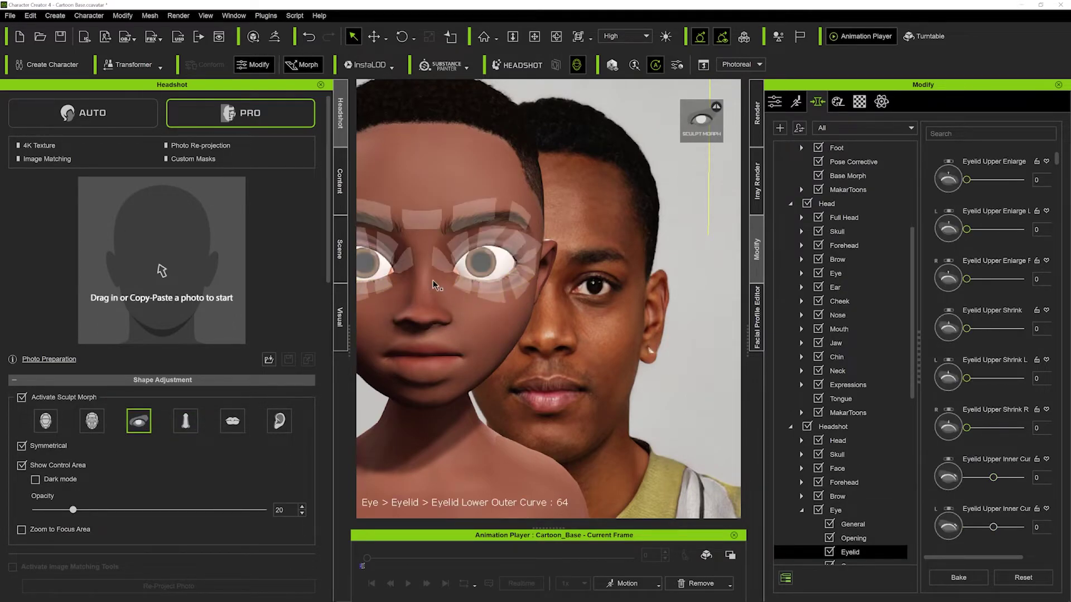
{"action": "left_click_drag", "start_coordinate": [530, 247], "coordinate": [516, 248]}
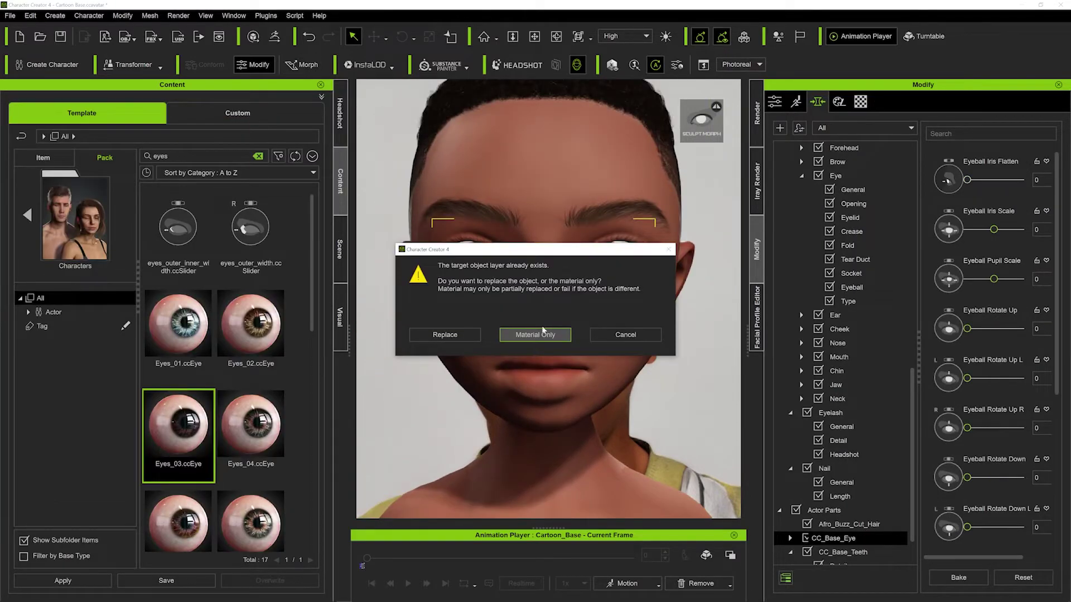
Apply only the material of Eyes_03 to the character's eyes and darken the eye's Base Color texture
{"action": "left_click", "coordinate": [534, 335]}
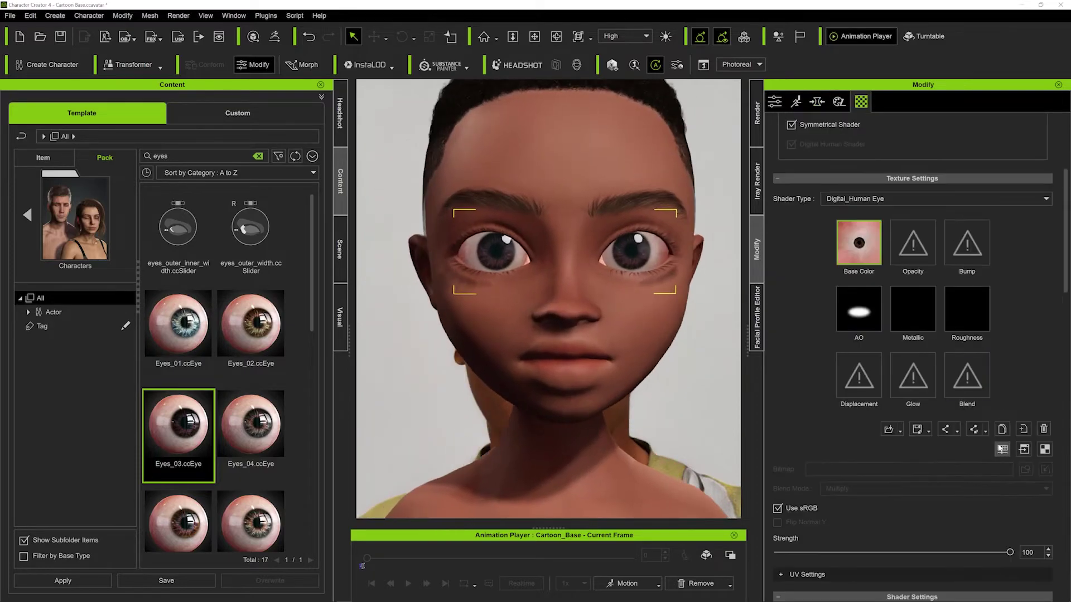
{"action": "left_click_drag", "start_coordinate": [522, 113], "coordinate": [316, 96]}
{"action": "mouse_move", "coordinate": [297, 287]}
{"action": "left_mouse_down"}
{"action": "mouse_move", "coordinate": [258, 286]}
{"action": "mouse_move", "coordinate": [301, 287]}
{"action": "mouse_move", "coordinate": [287, 285]}
{"action": "left_mouse_up"}
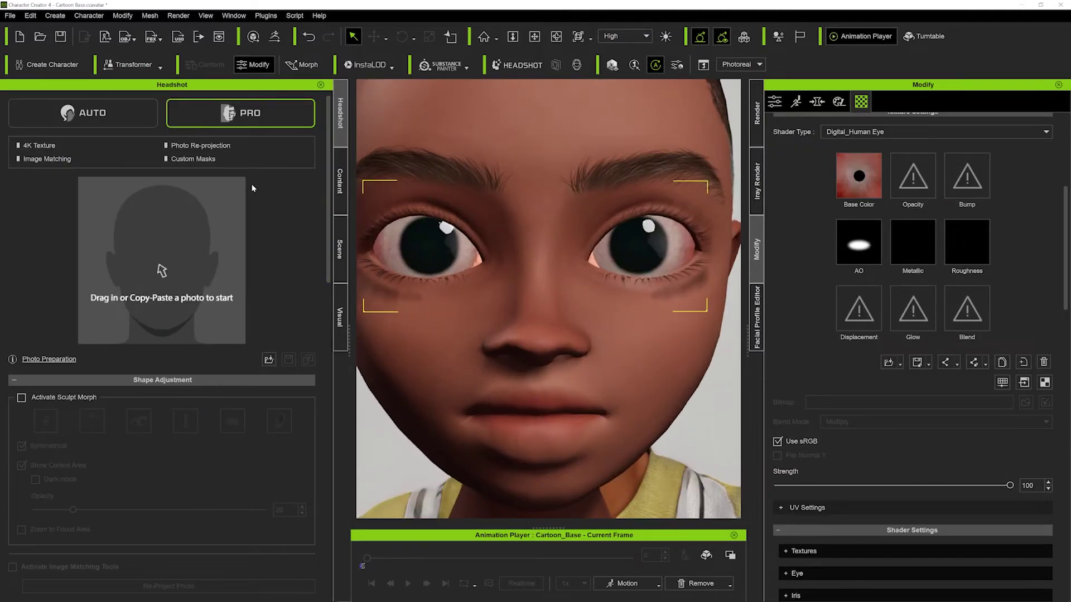
Sculpt the nose to nostril height 15 and nostril width -24, and deactivate Sculpt Morph
{"action": "left_click", "coordinate": [139, 422]}
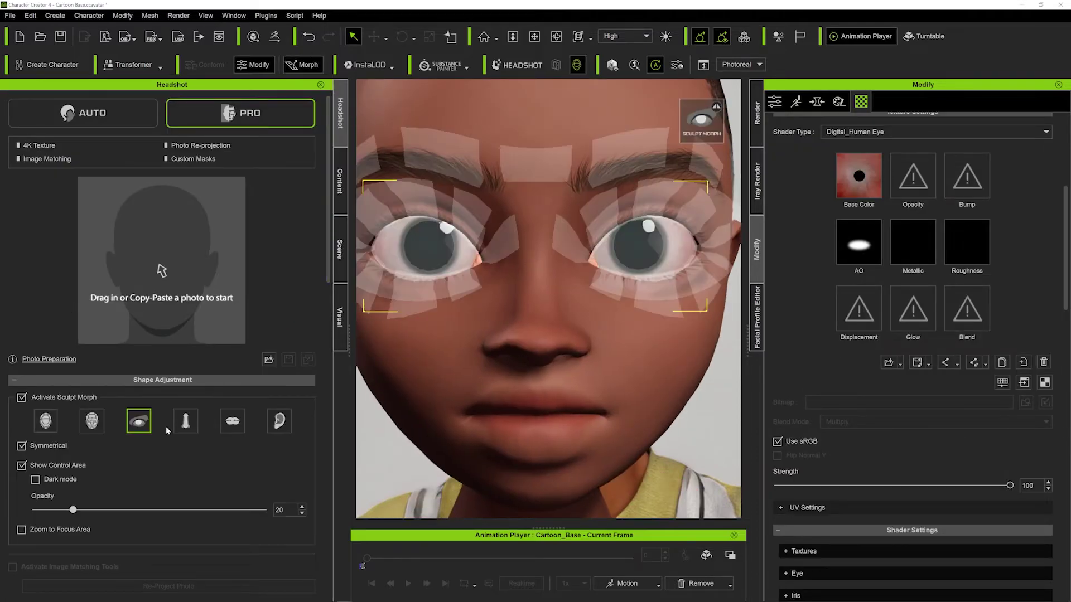
{"action": "left_click", "coordinate": [185, 421]}
{"action": "left_click_drag", "start_coordinate": [493, 338], "coordinate": [505, 333]}
{"action": "scroll", "coordinate": [634, 390], "scroll_direction": "down", "scroll_amount": 5}
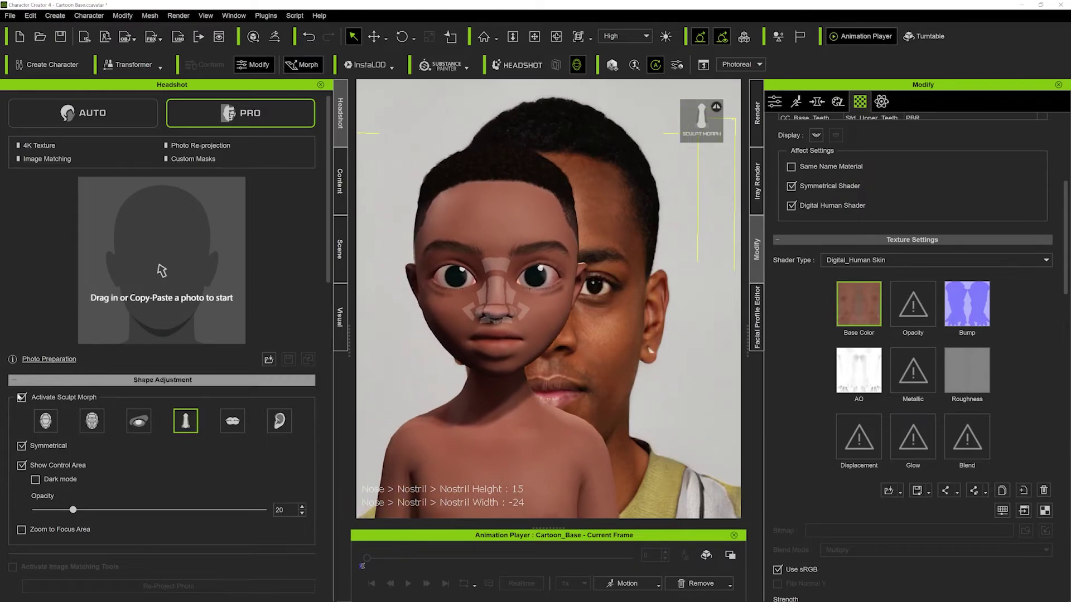
{"action": "left_click", "coordinate": [22, 397]}
Widen the character's head by setting the Head Outer Width morph to 85
{"action": "mouse_move", "coordinate": [543, 377]}
{"action": "middle_mouse_down"}
{"action": "mouse_move", "coordinate": [481, 347]}
{"action": "mouse_move", "coordinate": [543, 357]}
{"action": "middle_mouse_up"}
{"action": "scroll", "coordinate": [569, 375], "scroll_direction": "up", "scroll_amount": 2}
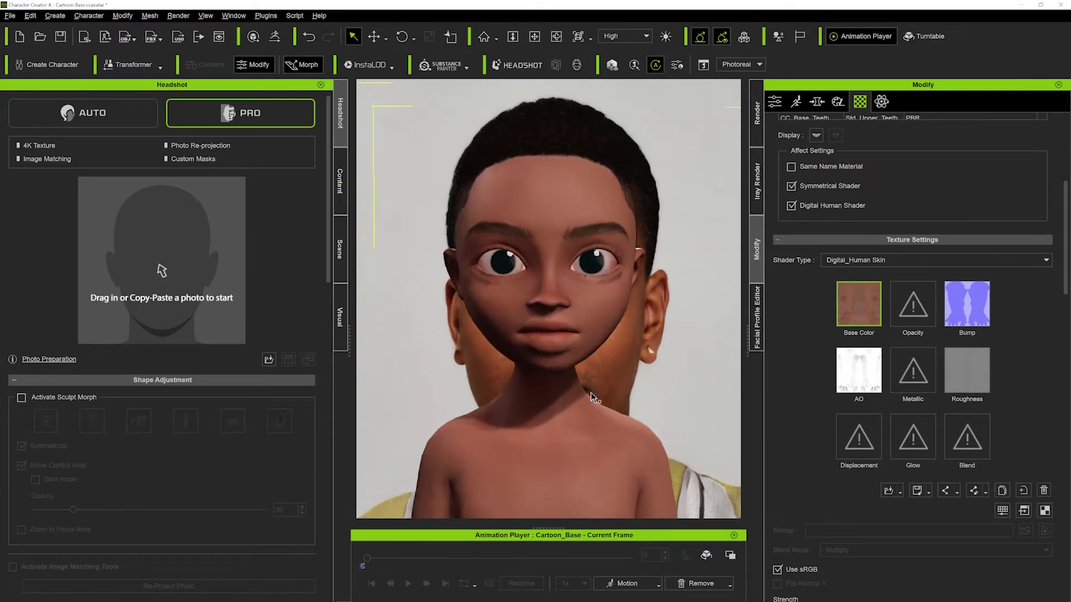
{"action": "middle_click_drag", "start_coordinate": [605, 379], "coordinate": [617, 413]}
{"action": "scroll", "coordinate": [585, 369], "scroll_direction": "down", "scroll_amount": 2}
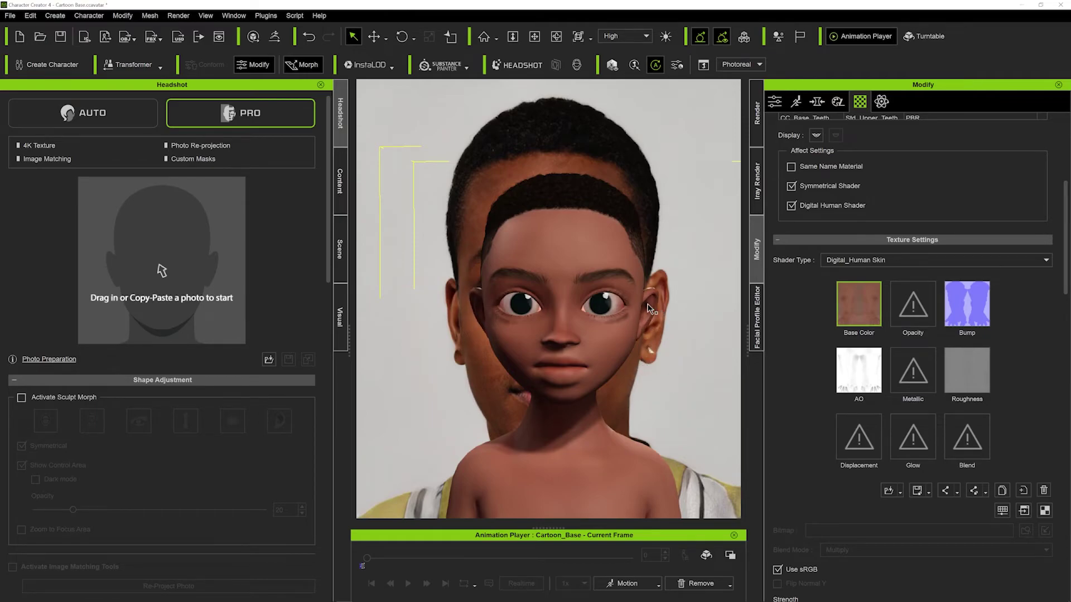
{"action": "middle_click_drag", "start_coordinate": [627, 327], "coordinate": [604, 303]}
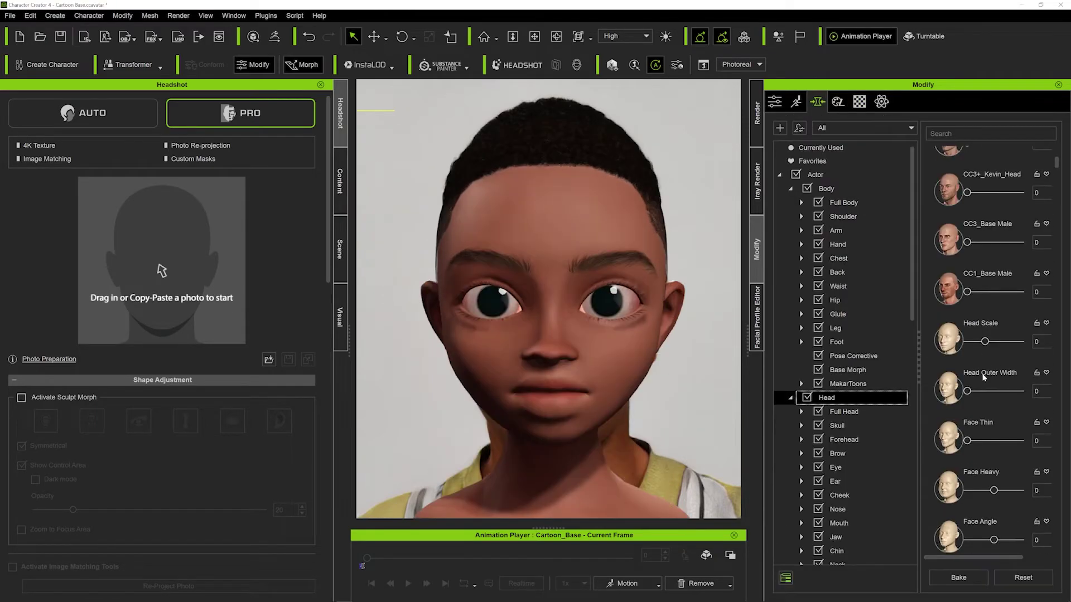
{"action": "scroll", "coordinate": [981, 375], "scroll_direction": "down", "scroll_amount": 1}
{"action": "left_click_drag", "start_coordinate": [968, 363], "coordinate": [1016, 363]}
{"action": "scroll", "coordinate": [949, 379], "scroll_direction": "down", "scroll_amount": 3}
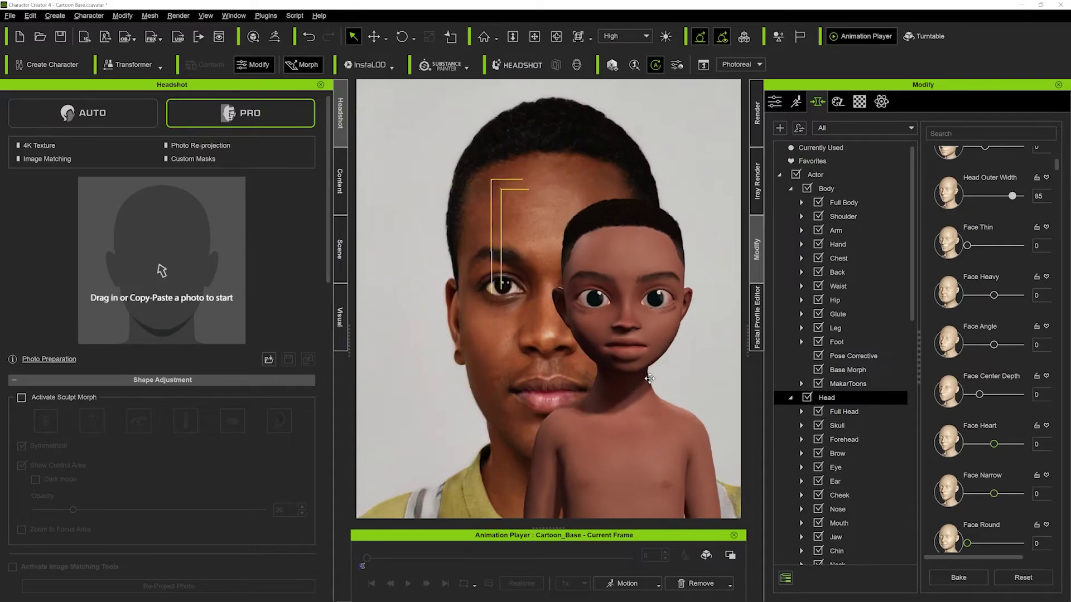
Reshape the character's jaw with Jaw Scale 57 and Jaw Corner Height 77
{"action": "middle_click_drag", "start_coordinate": [650, 379], "coordinate": [644, 397]}
{"action": "scroll", "coordinate": [654, 395], "scroll_direction": "up", "scroll_amount": 2}
{"action": "left_click", "coordinate": [647, 412]}
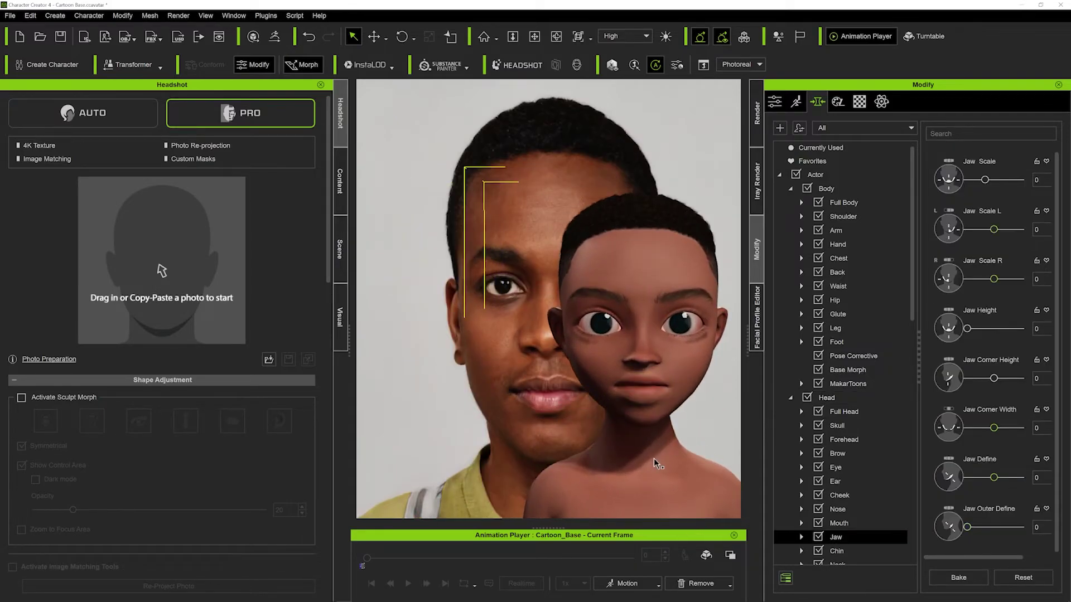
{"action": "left_click_drag", "start_coordinate": [654, 463], "coordinate": [419, 445]}
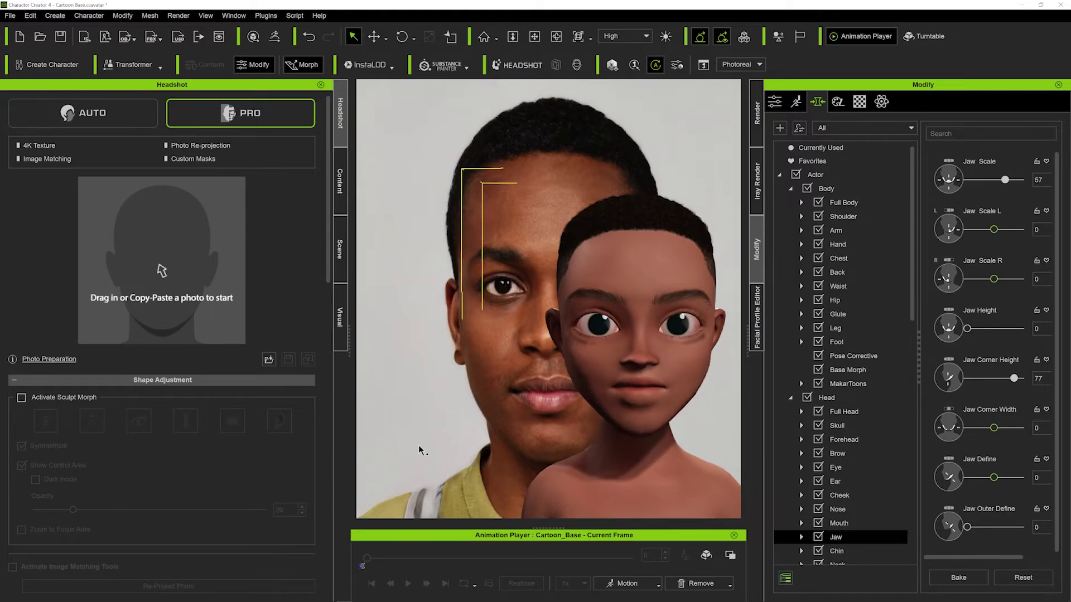
Refine the cheeks with Cheek Bone Height -57, Cheek Bone Scale -13 and Cheek Hollow 7
{"action": "left_click", "coordinate": [690, 389]}
{"action": "scroll", "coordinate": [709, 377], "scroll_direction": "up", "scroll_amount": 3}
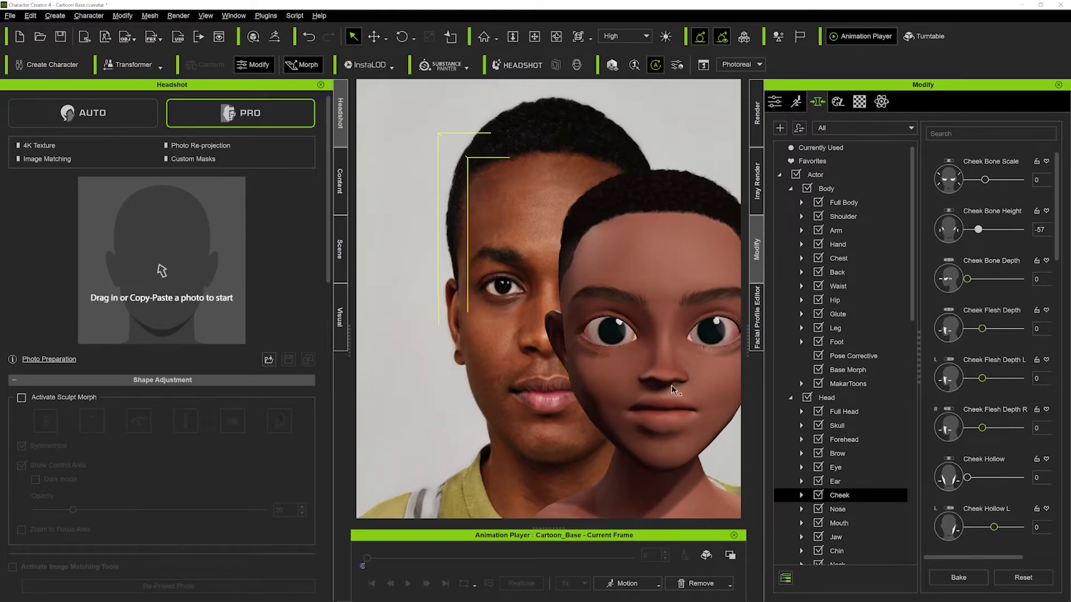
{"action": "middle_click_drag", "start_coordinate": [709, 378], "coordinate": [608, 373]}
{"action": "left_click_drag", "start_coordinate": [675, 393], "coordinate": [666, 407]}
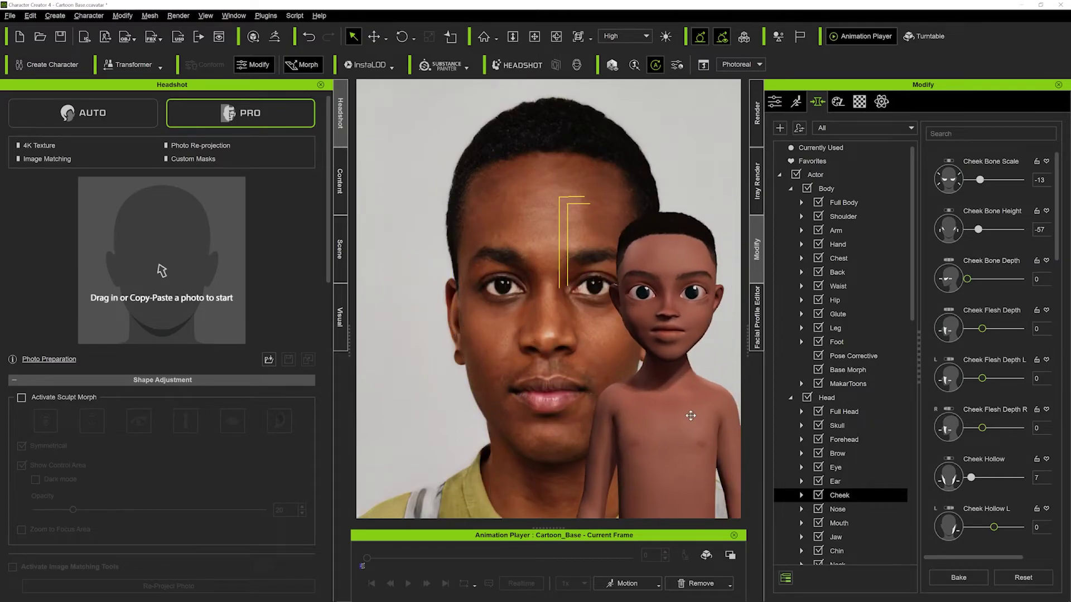
Examine the character's face, head shape and upper body against the reference portrait from several distances and angles
{"action": "middle_click_drag", "start_coordinate": [690, 415], "coordinate": [625, 490]}
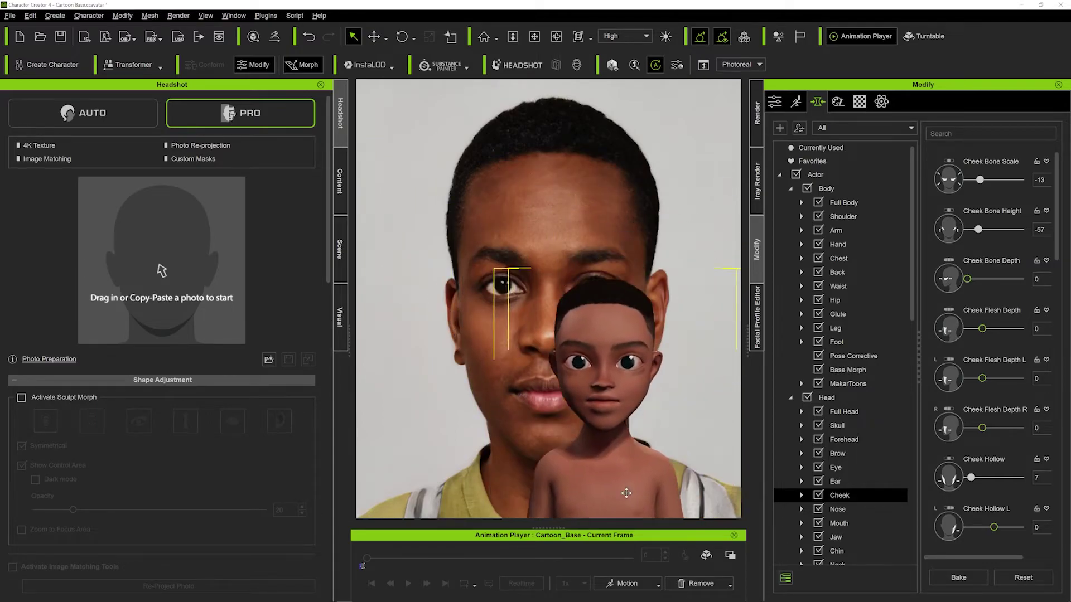
{"action": "scroll", "coordinate": [641, 423], "scroll_direction": "up", "scroll_amount": 4}
{"action": "scroll", "coordinate": [641, 423], "scroll_direction": "down", "scroll_amount": 1}
{"action": "middle_click_drag", "start_coordinate": [641, 423], "coordinate": [570, 254]}
{"action": "left_click_drag", "start_coordinate": [570, 254], "coordinate": [578, 206]}
{"action": "scroll", "coordinate": [588, 333], "scroll_direction": "down", "scroll_amount": 4}
{"action": "middle_click_drag", "start_coordinate": [586, 413], "coordinate": [525, 392]}
{"action": "scroll", "coordinate": [585, 404], "scroll_direction": "up", "scroll_amount": 5}
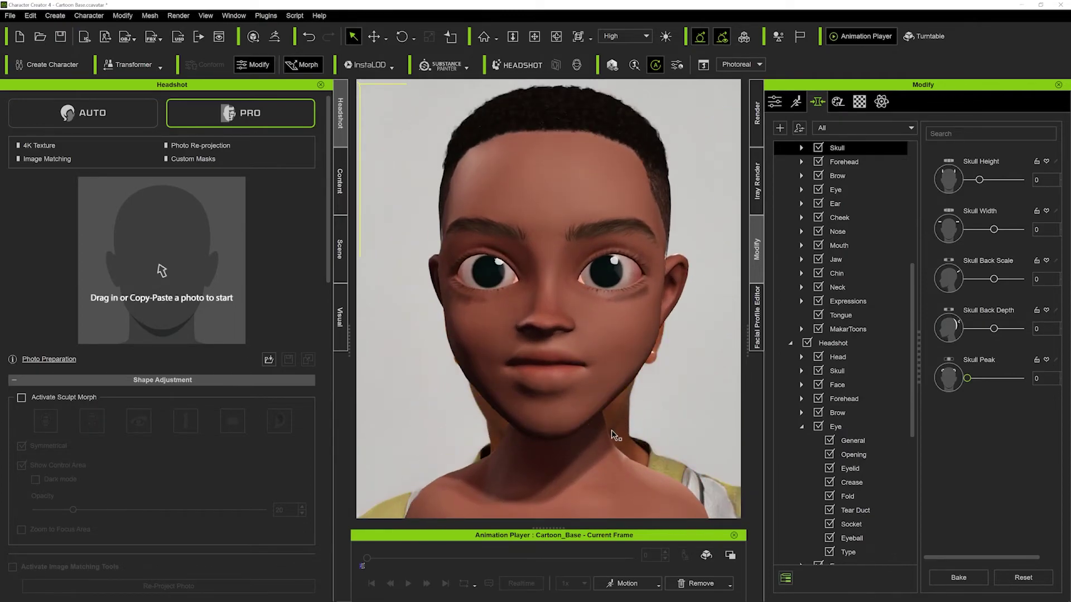
{"action": "scroll", "coordinate": [559, 416], "scroll_direction": "down", "scroll_amount": 5}
{"action": "middle_click_drag", "start_coordinate": [559, 416], "coordinate": [665, 398]}
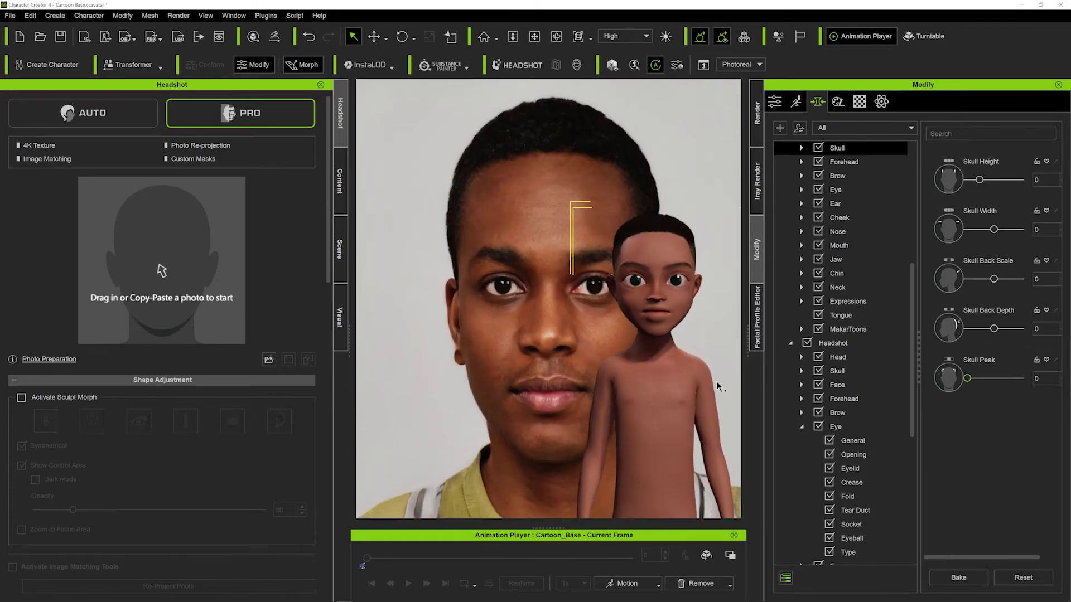